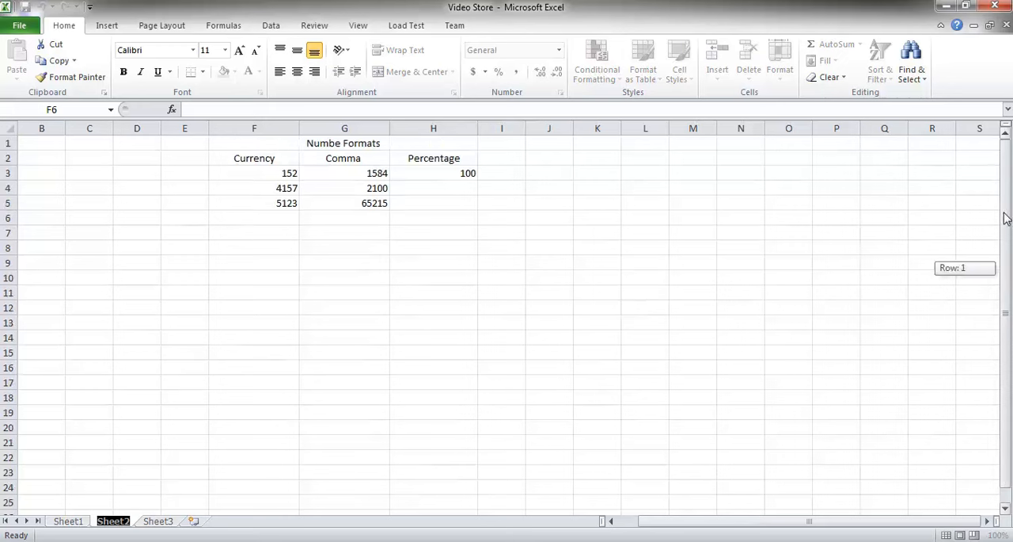
Apply the Accounting number format to cell F3 (152) in the Currency column.
{"action": "double_click", "coordinate": [270, 145]}
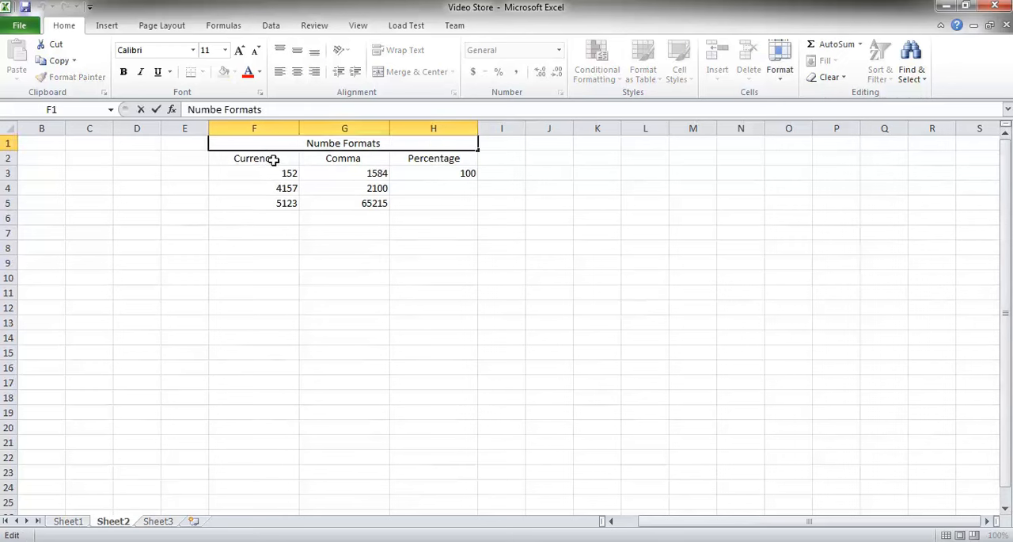
{"action": "left_click", "coordinate": [269, 160]}
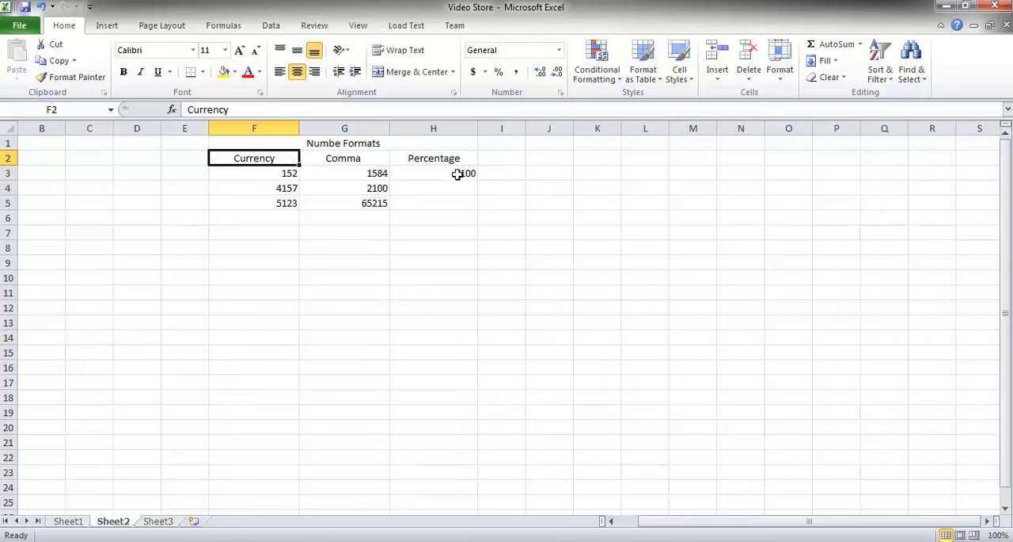
{"action": "left_click", "coordinate": [284, 175]}
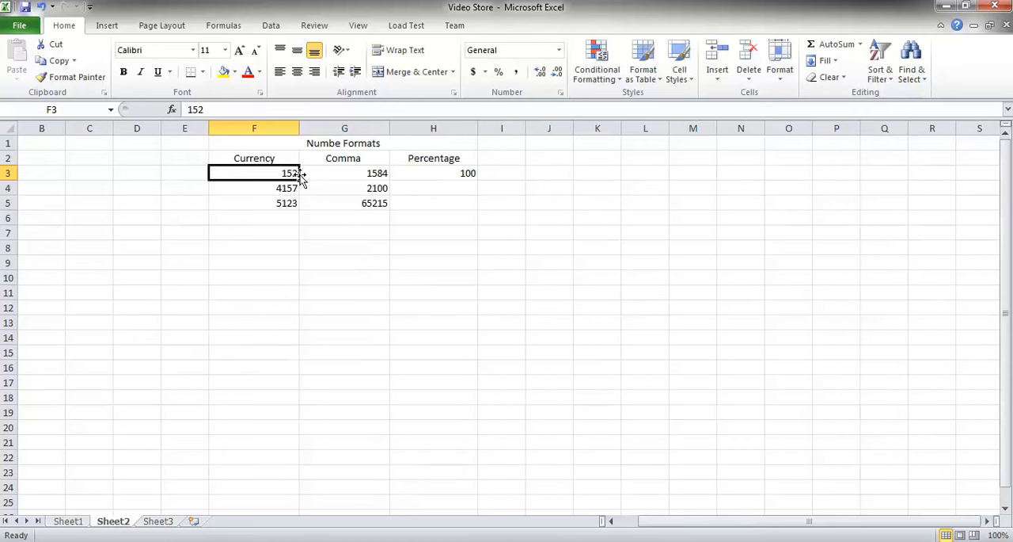
{"action": "left_click", "coordinate": [473, 72]}
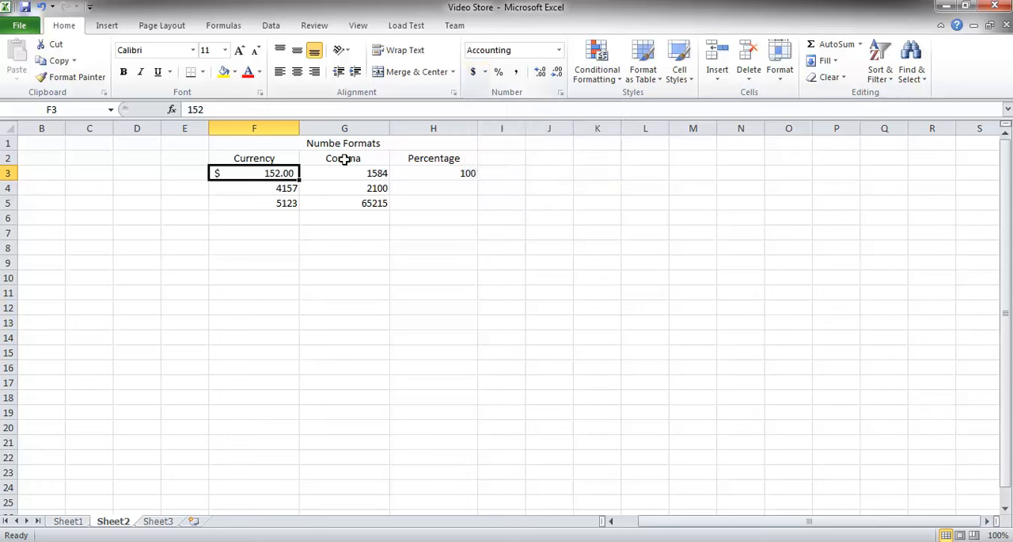
Apply the Accounting number format to cell F4 (4157) from the number format list.
{"action": "left_click", "coordinate": [269, 183]}
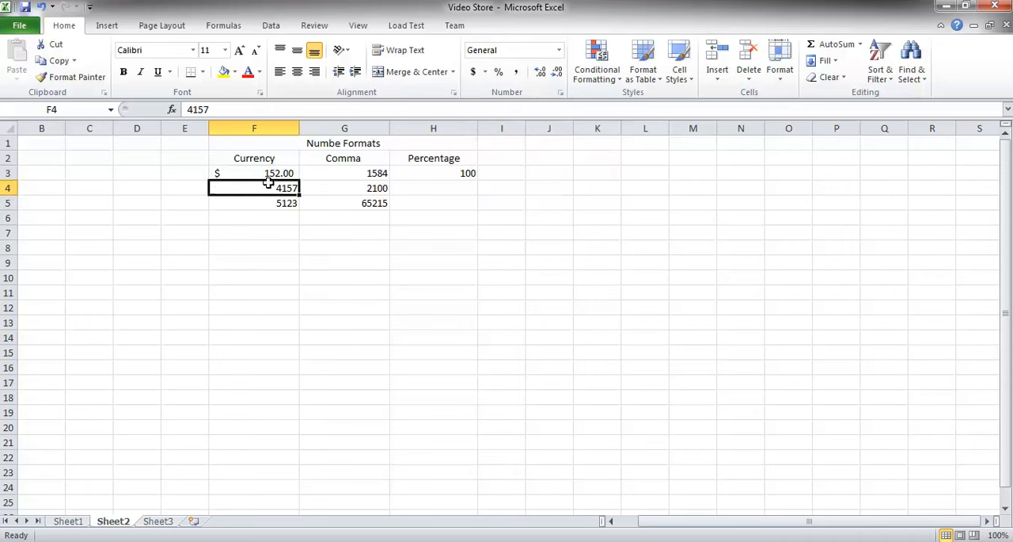
{"action": "left_click", "coordinate": [266, 169]}
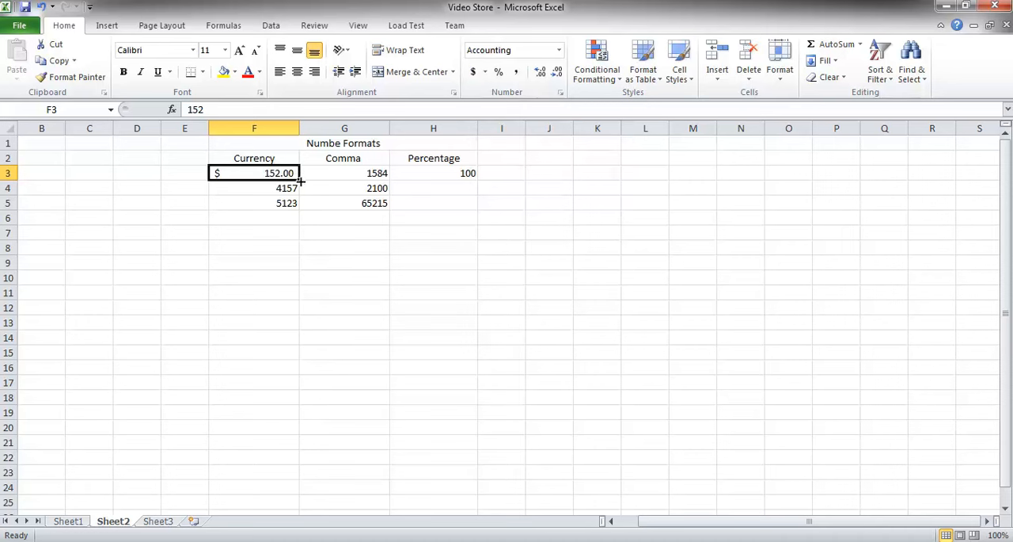
{"action": "left_click", "coordinate": [269, 187]}
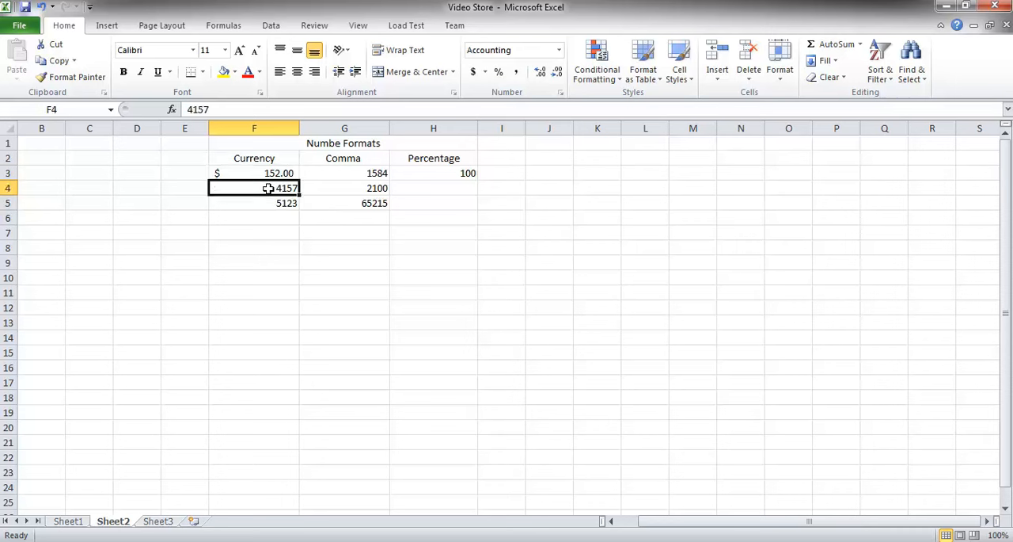
{"action": "left_click", "coordinate": [559, 50]}
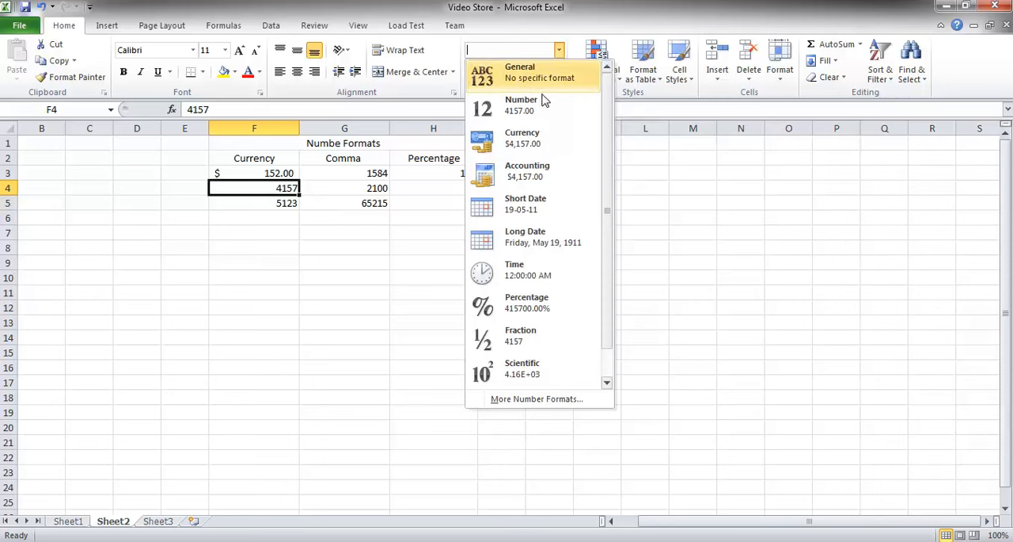
{"action": "left_click", "coordinate": [511, 178]}
{"action": "left_click", "coordinate": [503, 174]}
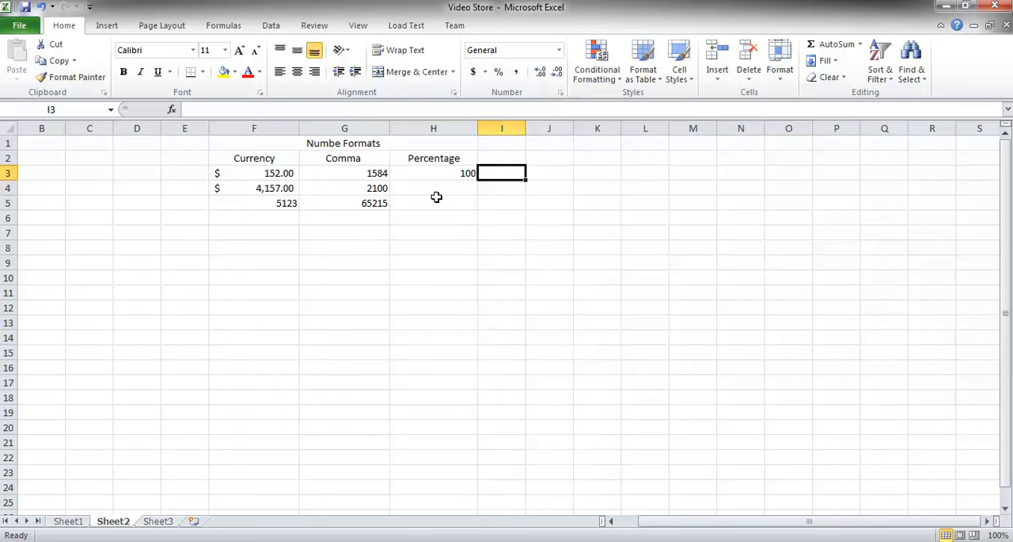
Change cell F3 to the Currency number format.
{"action": "left_click", "coordinate": [275, 191]}
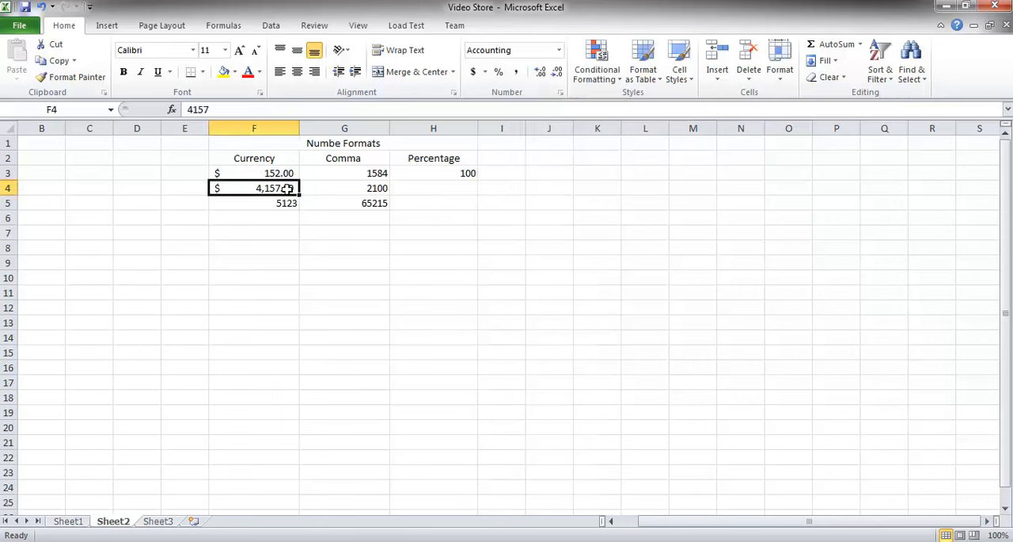
{"action": "left_click", "coordinate": [287, 172]}
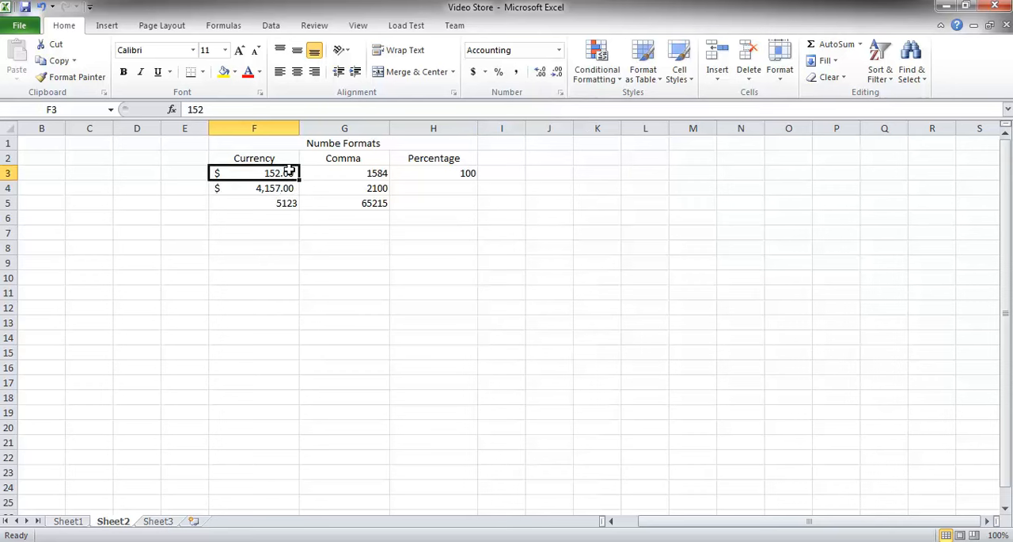
{"action": "left_click", "coordinate": [485, 72]}
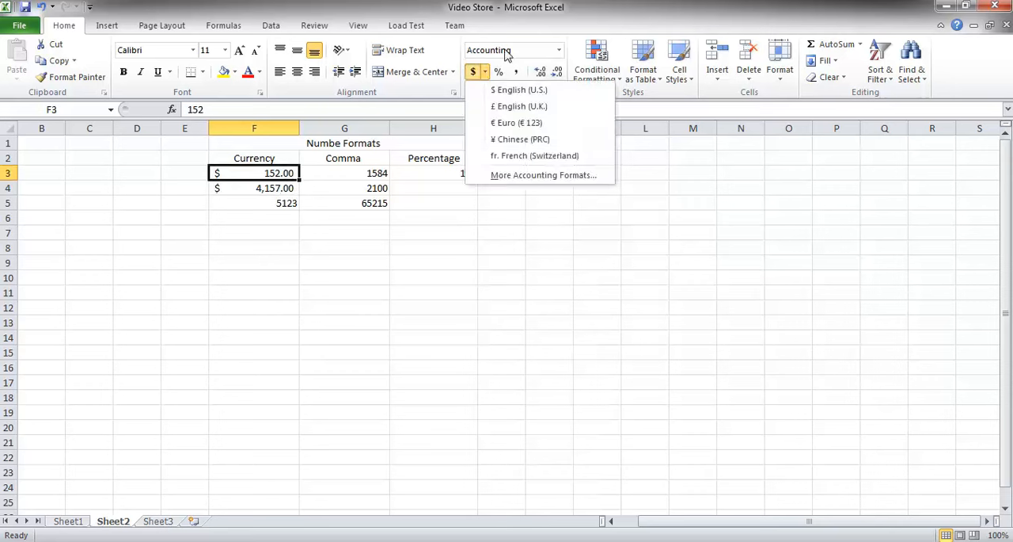
{"action": "left_click", "coordinate": [507, 51]}
{"action": "left_click", "coordinate": [558, 50]}
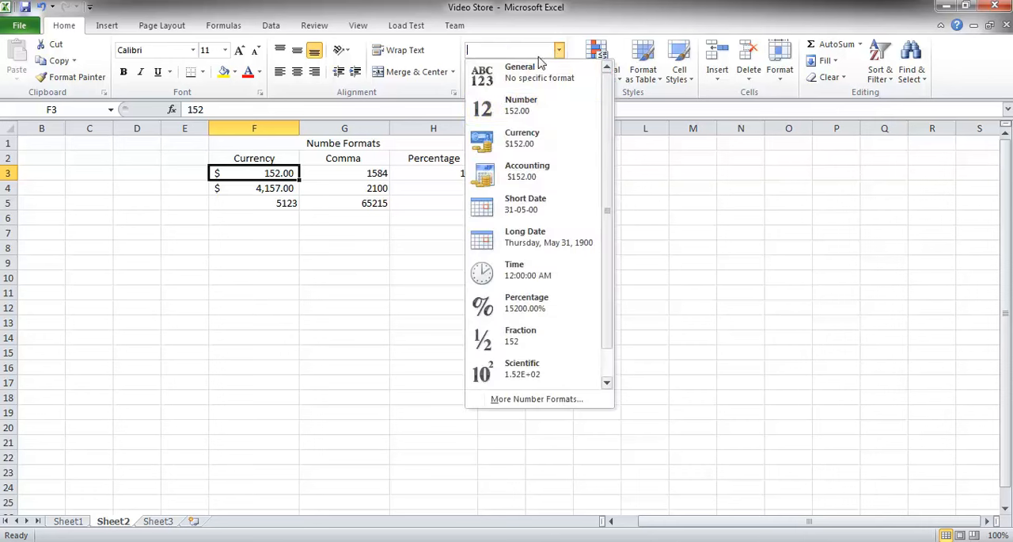
{"action": "left_click", "coordinate": [512, 150]}
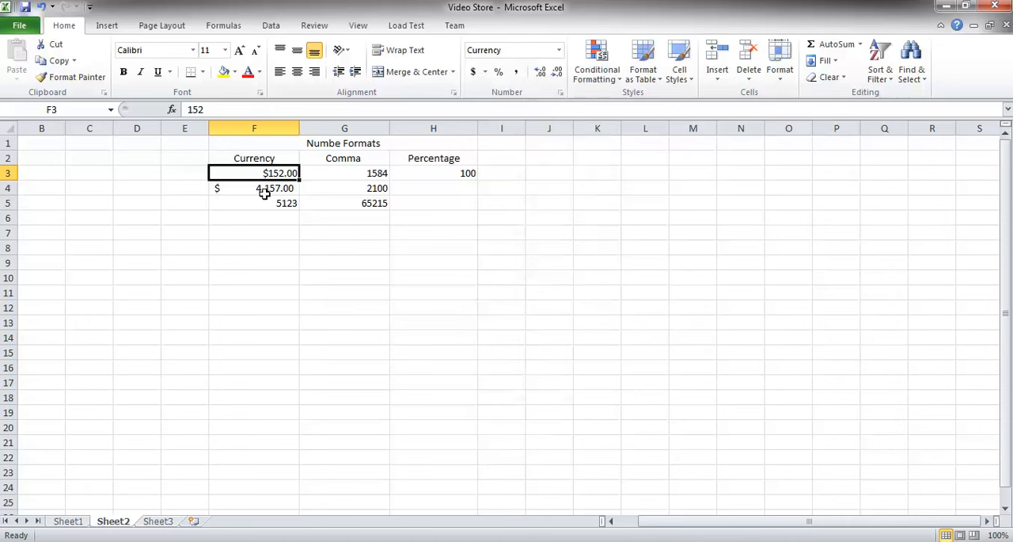
Copy the formatting of F4 onto F5 with Format Painter.
{"action": "left_click", "coordinate": [236, 191]}
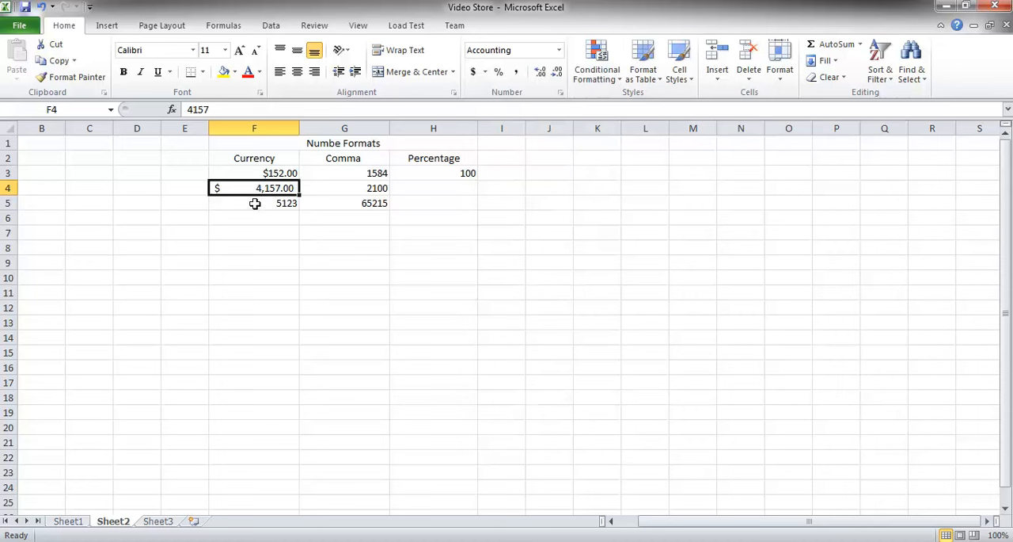
{"action": "left_click", "coordinate": [87, 84]}
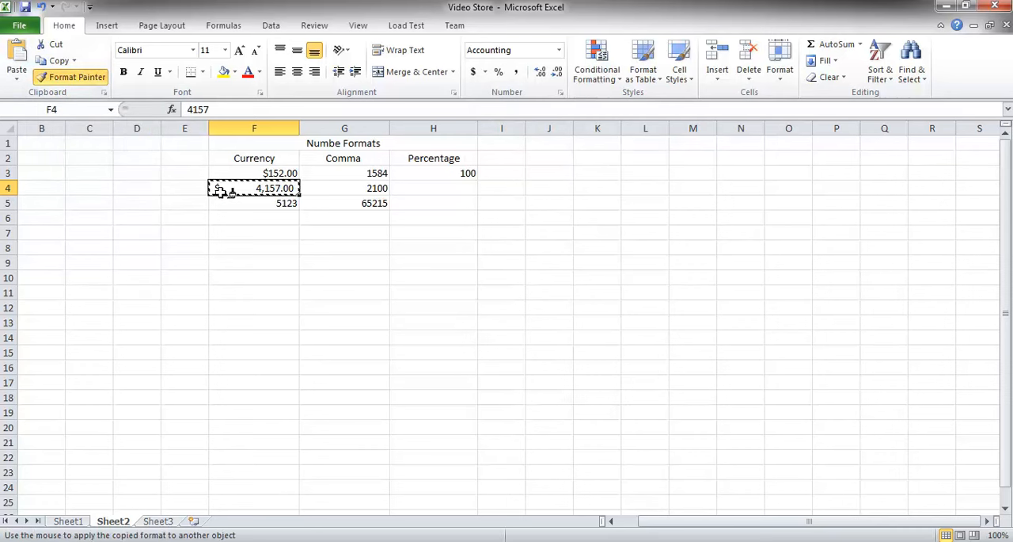
{"action": "left_click", "coordinate": [261, 199]}
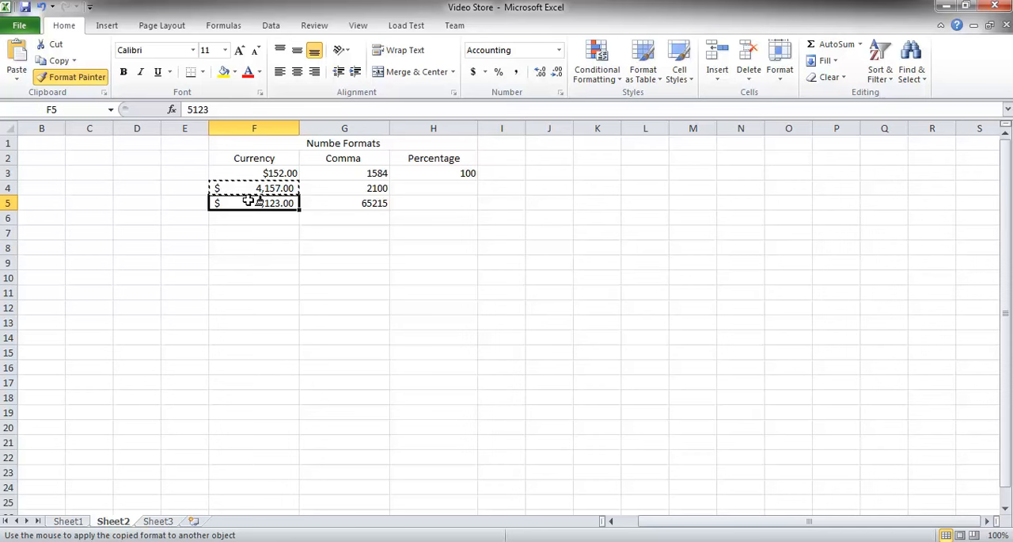
{"action": "left_click", "coordinate": [248, 201]}
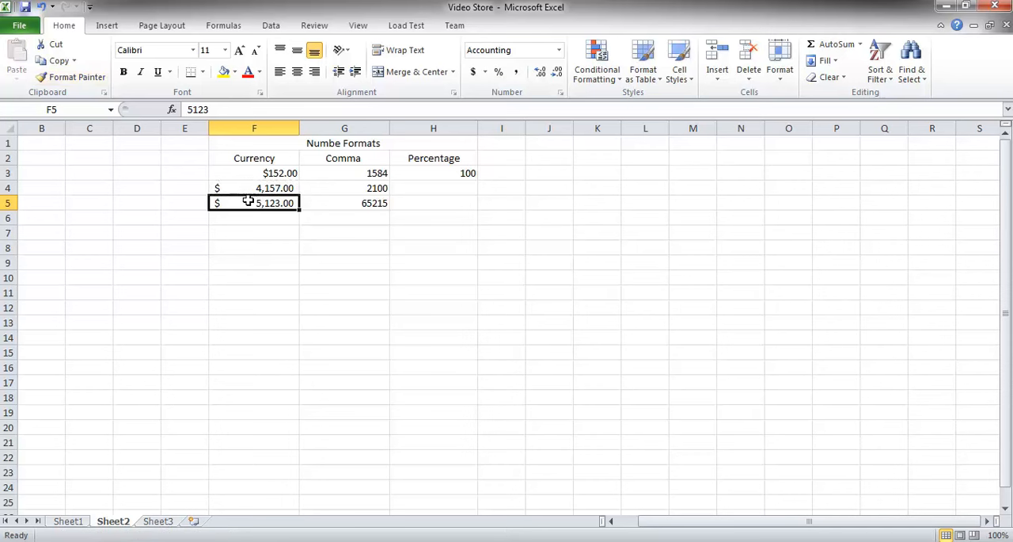
Apply the £ English (U.K.) accounting format to cell F3.
{"action": "left_click", "coordinate": [372, 173]}
{"action": "left_click", "coordinate": [289, 174]}
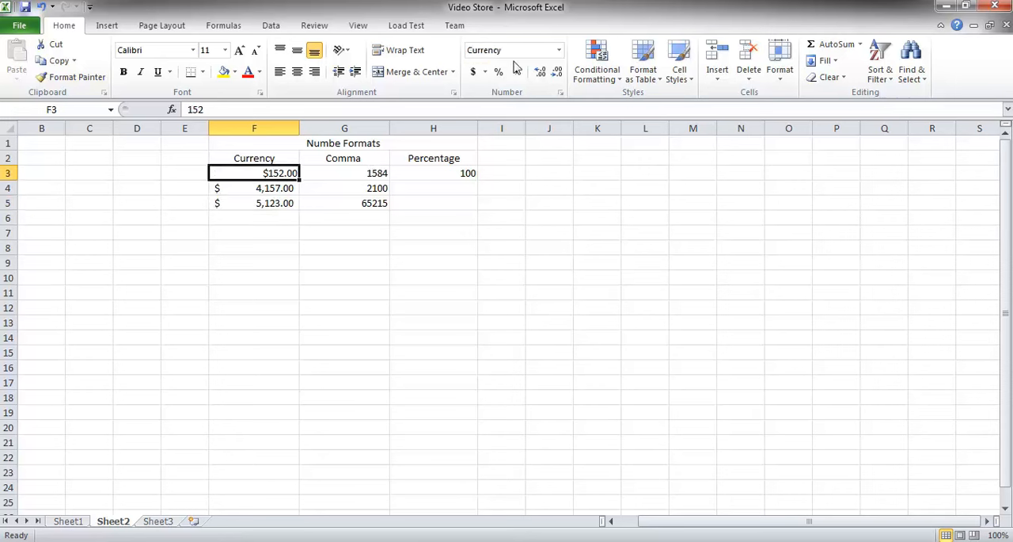
{"action": "left_click", "coordinate": [484, 72]}
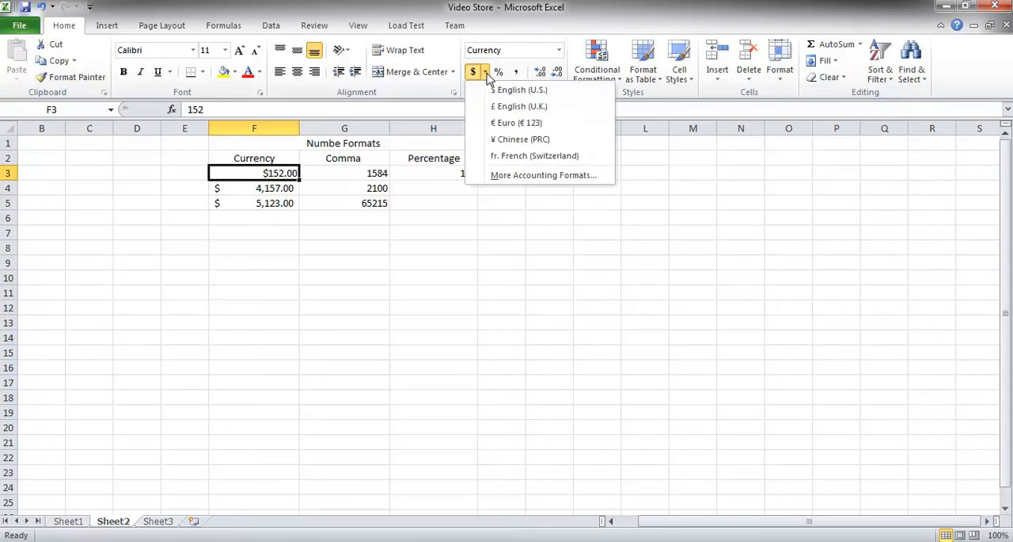
{"action": "left_click", "coordinate": [511, 108]}
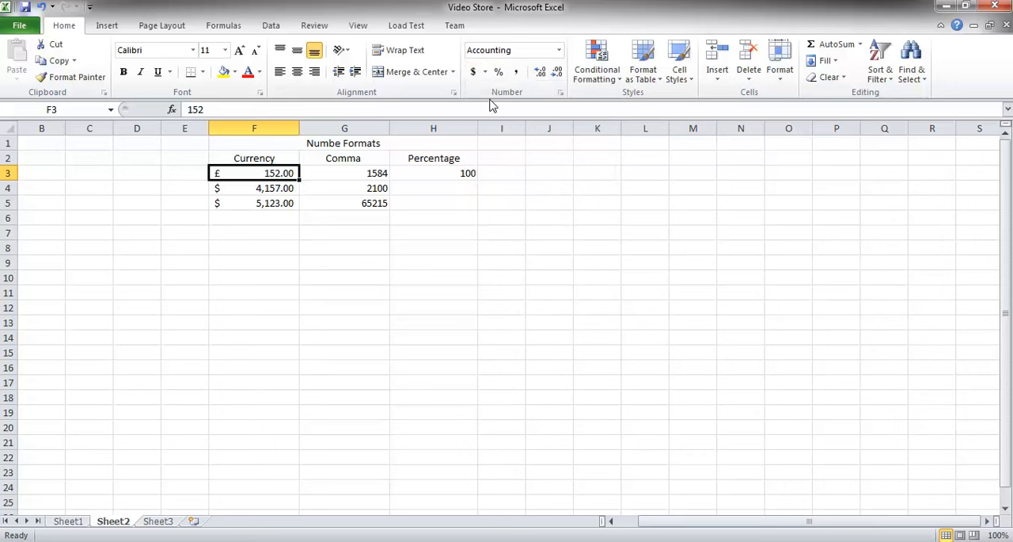
{"action": "left_click", "coordinate": [485, 72]}
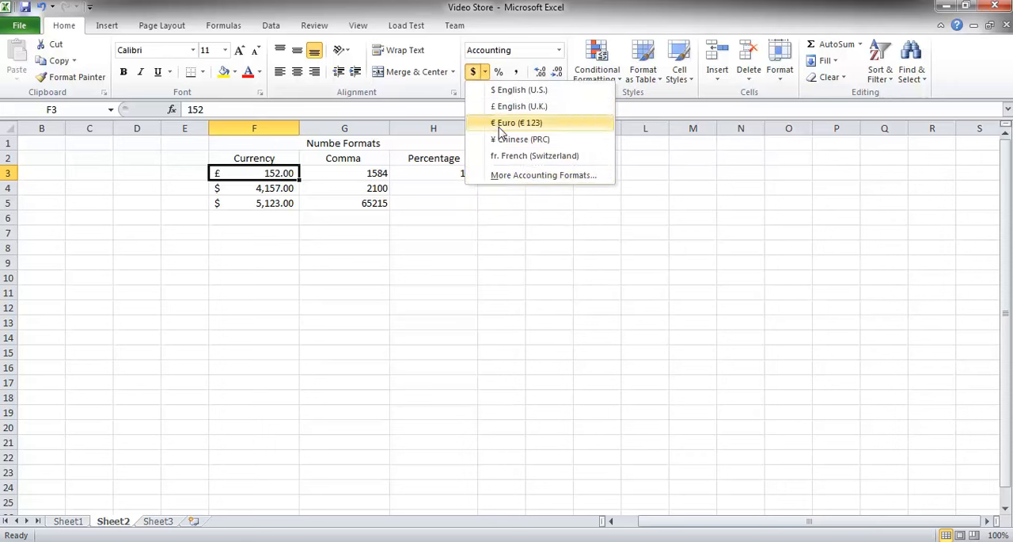
{"action": "left_click", "coordinate": [505, 176]}
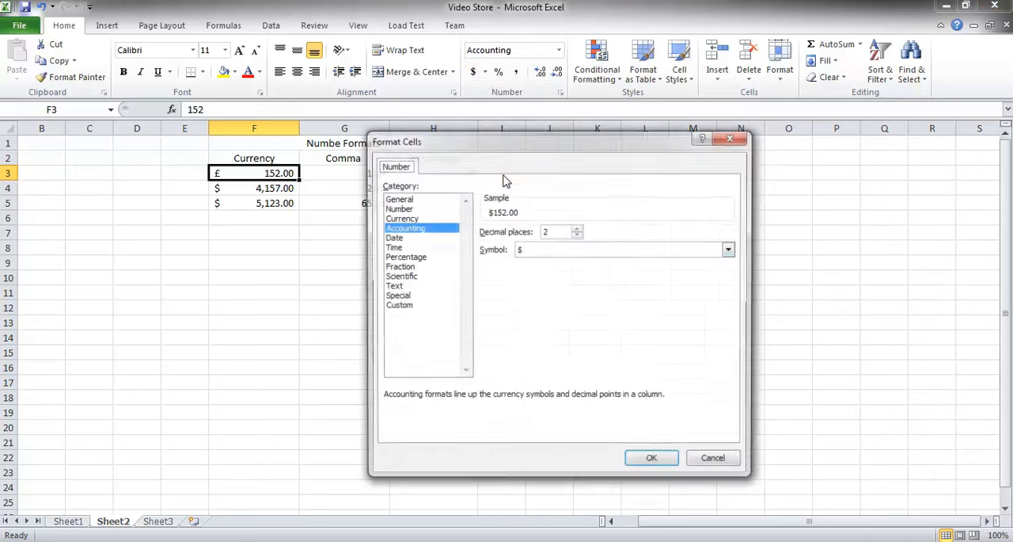
{"action": "left_click", "coordinate": [730, 249]}
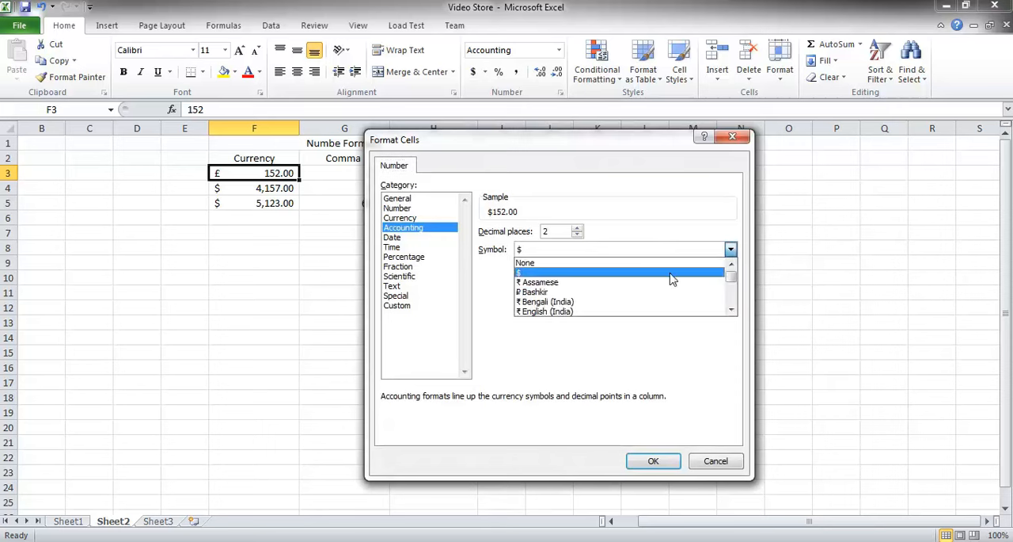
{"action": "left_click", "coordinate": [669, 208]}
{"action": "left_click", "coordinate": [735, 459]}
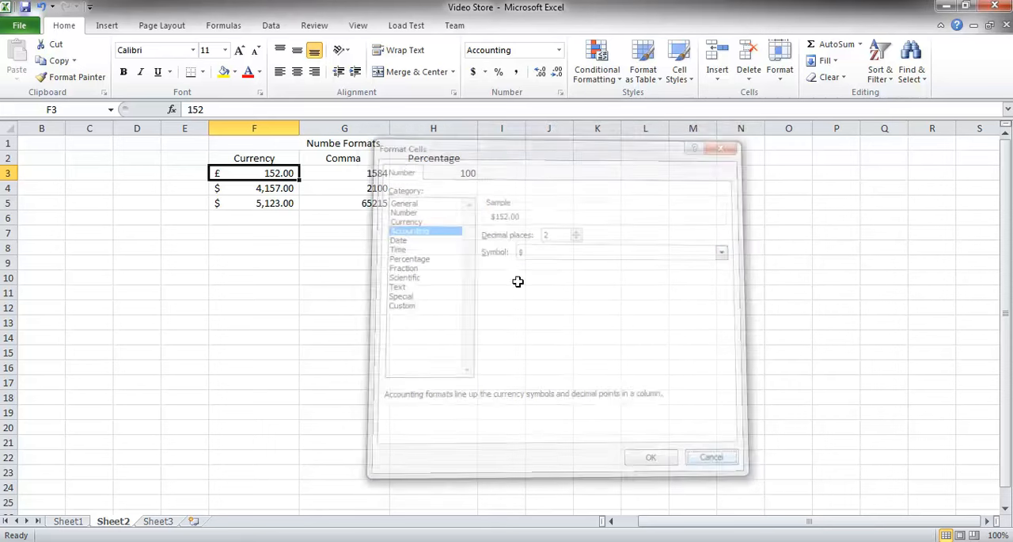
Decrease and increase the decimal places shown in F4, ending at two decimals.
{"action": "left_click", "coordinate": [270, 188]}
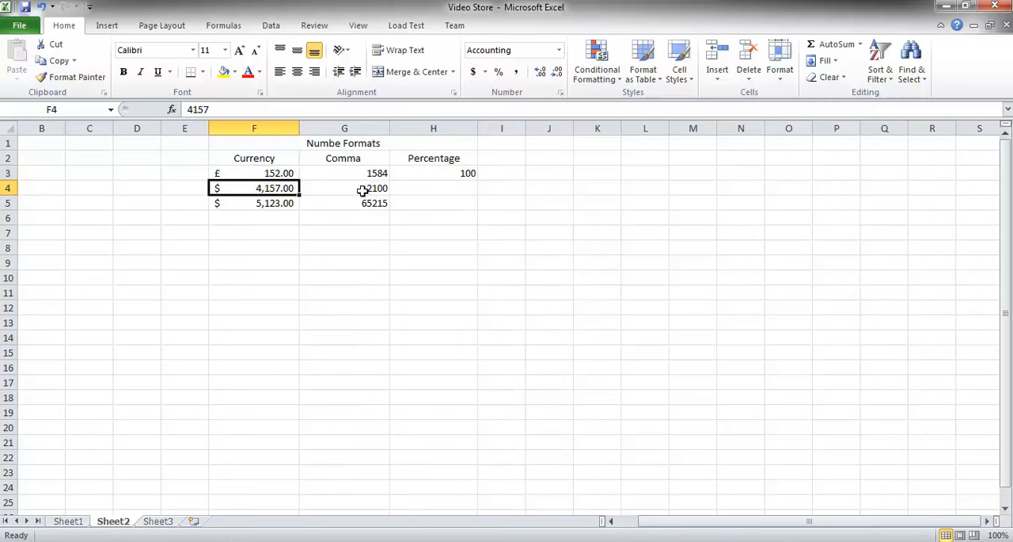
{"action": "left_click", "coordinate": [558, 50]}
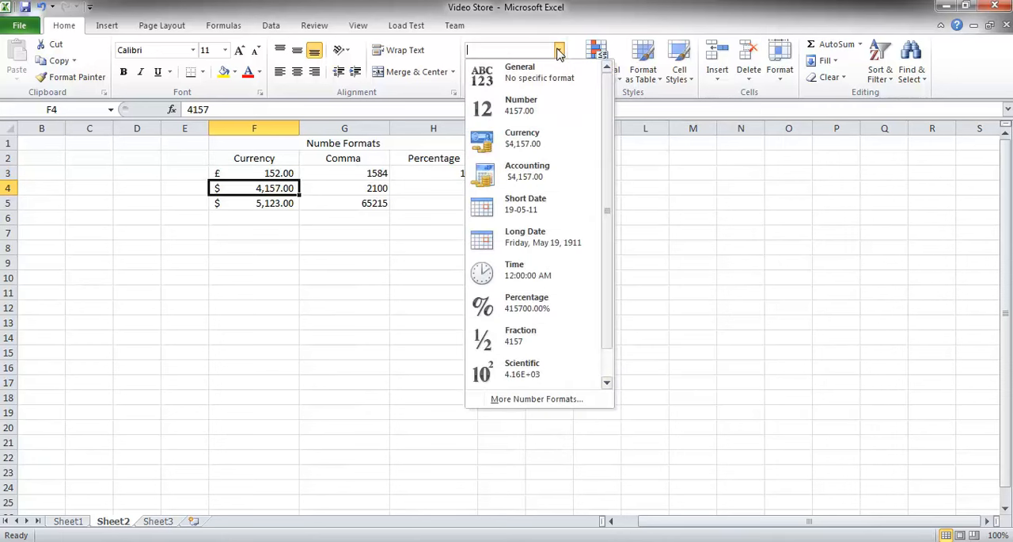
{"action": "left_click", "coordinate": [369, 172]}
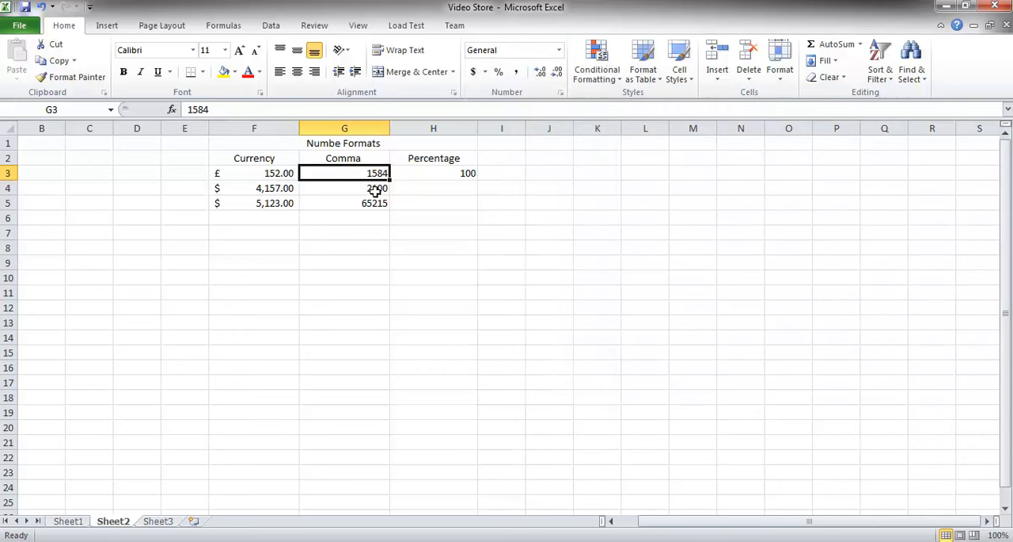
{"action": "left_click", "coordinate": [291, 190]}
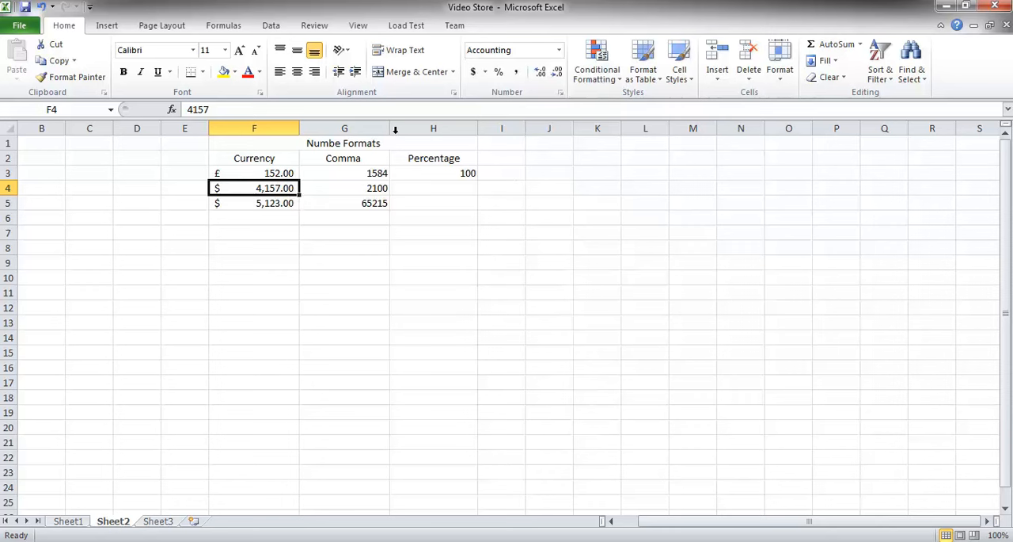
{"action": "left_click", "coordinate": [556, 74]}
{"action": "left_click", "coordinate": [557, 74]}
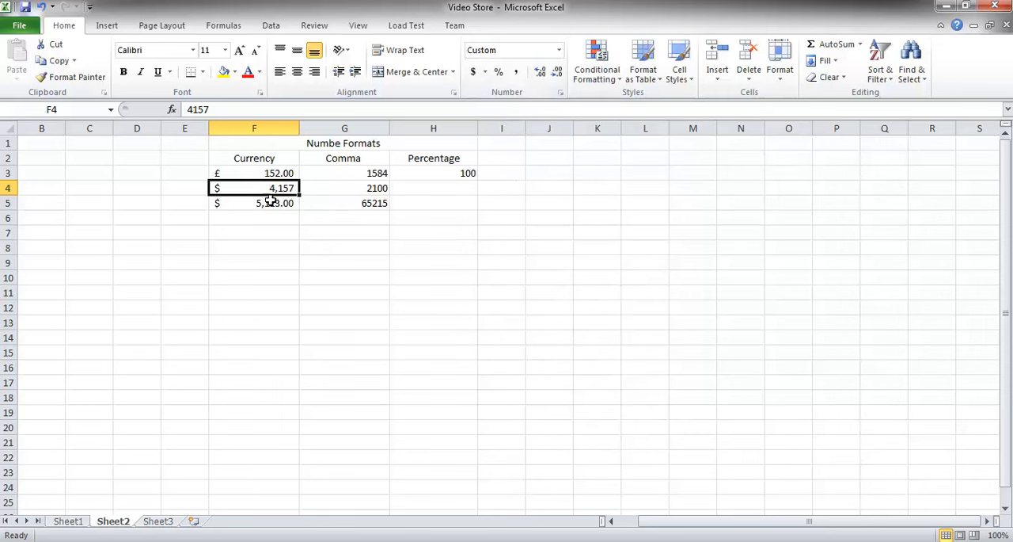
{"action": "left_click", "coordinate": [541, 72]}
{"action": "left_click", "coordinate": [541, 73]}
{"action": "left_click", "coordinate": [541, 72]}
{"action": "left_click", "coordinate": [541, 72]}
{"action": "left_click", "coordinate": [541, 72]}
{"action": "left_click", "coordinate": [558, 75]}
{"action": "left_click", "coordinate": [559, 75]}
{"action": "left_click", "coordinate": [558, 75]}
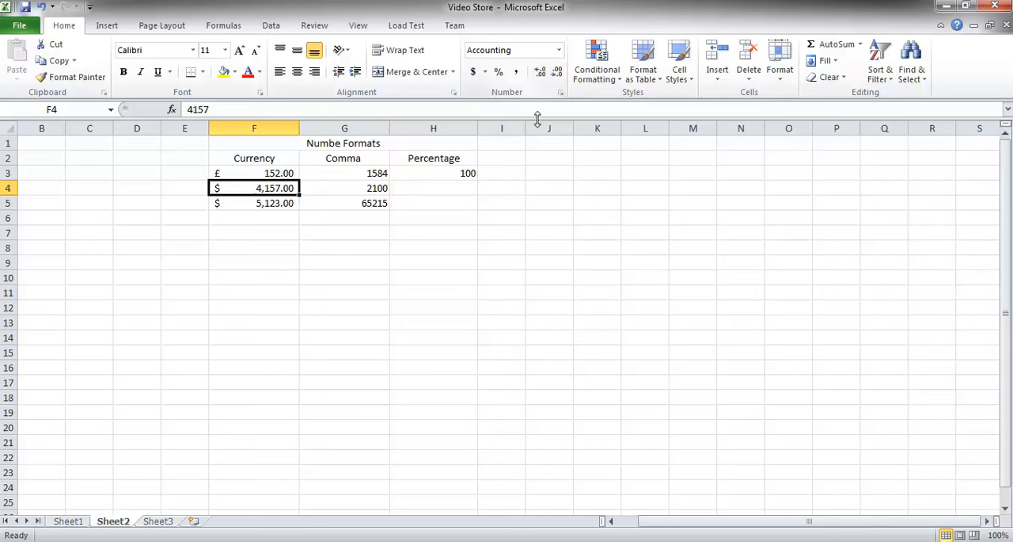
Apply Comma Style to cell G3 and reduce it to no decimal places.
{"action": "left_click", "coordinate": [382, 174]}
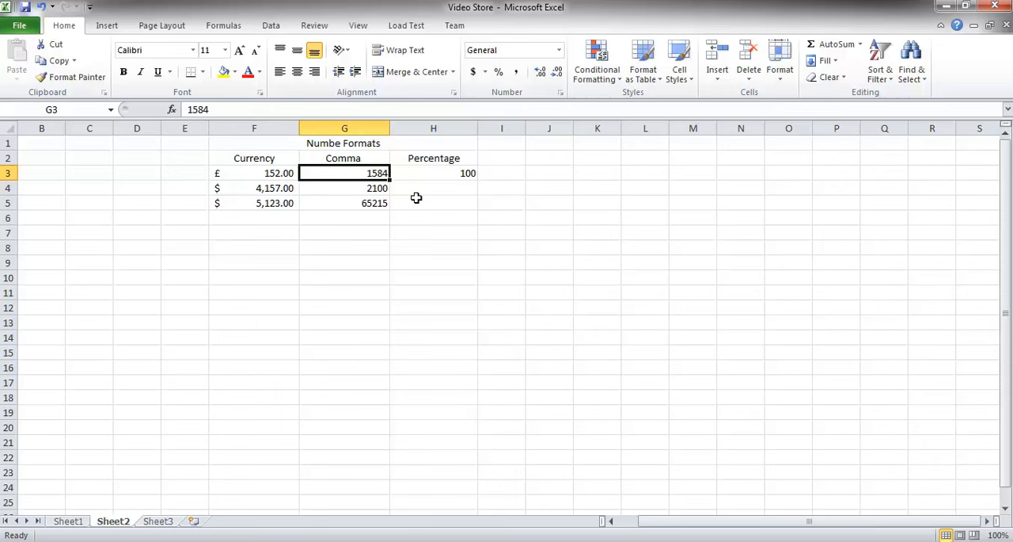
{"action": "left_click", "coordinate": [516, 74]}
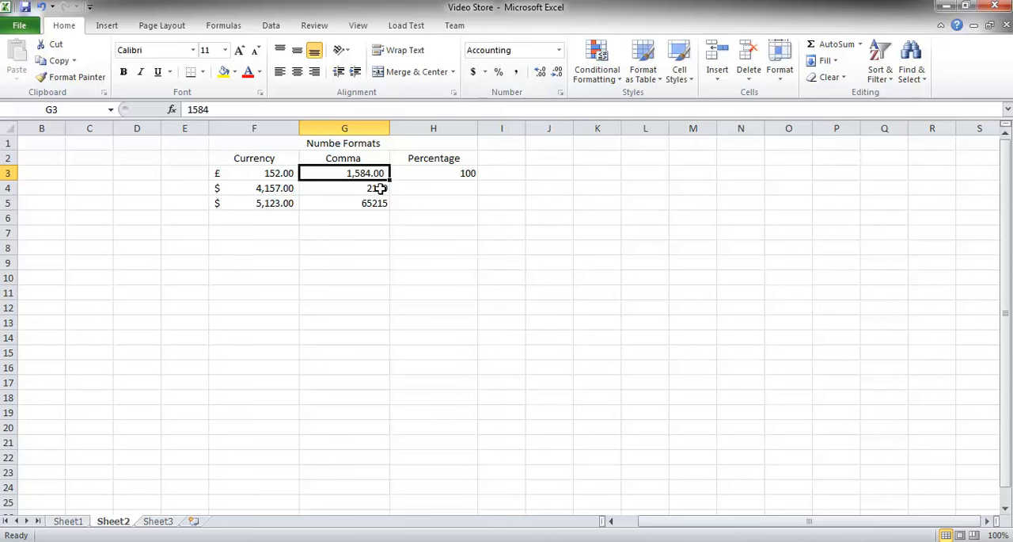
{"action": "left_click", "coordinate": [538, 74]}
{"action": "left_click", "coordinate": [558, 74]}
{"action": "left_click", "coordinate": [558, 74]}
{"action": "left_click", "coordinate": [559, 74]}
Format G4 as Number with a 1000 separator and 0 decimal places through the Format Cells dialog.
{"action": "left_click", "coordinate": [378, 186]}
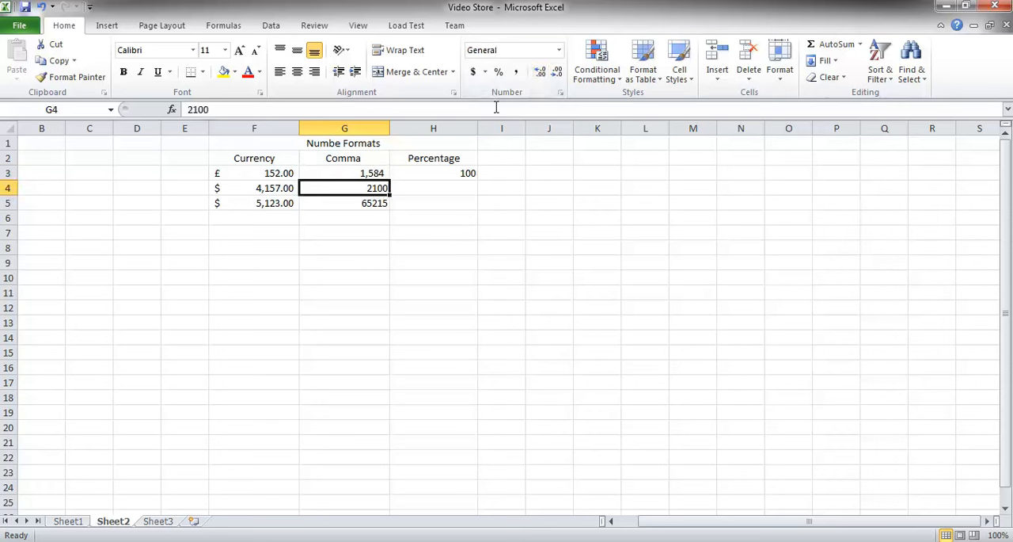
{"action": "left_click", "coordinate": [369, 174]}
{"action": "left_click", "coordinate": [376, 187]}
{"action": "left_click", "coordinate": [559, 50]}
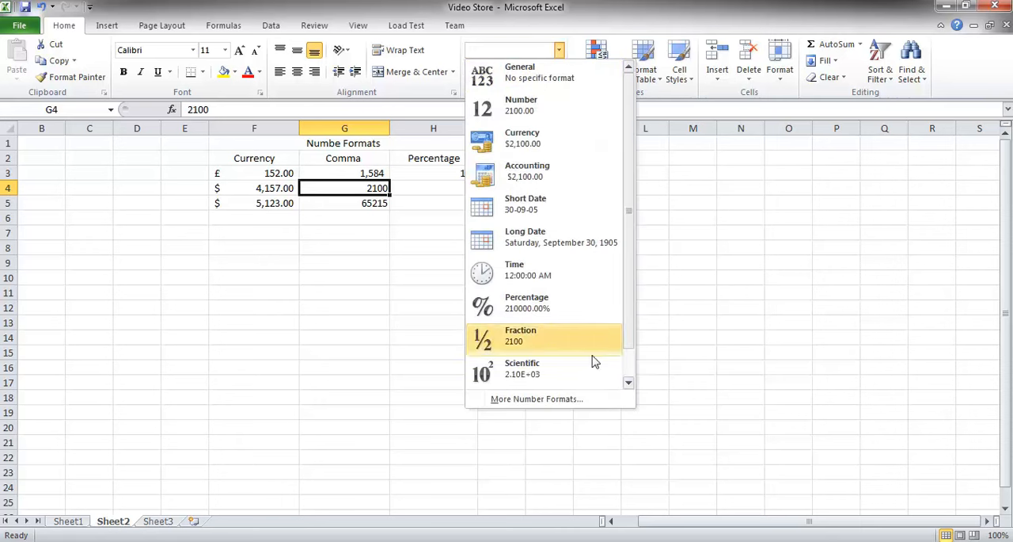
{"action": "mouse_move", "coordinate": [626, 188]}
{"action": "left_mouse_down"}
{"action": "mouse_move", "coordinate": [635, 242]}
{"action": "mouse_move", "coordinate": [635, 194]}
{"action": "left_mouse_up"}
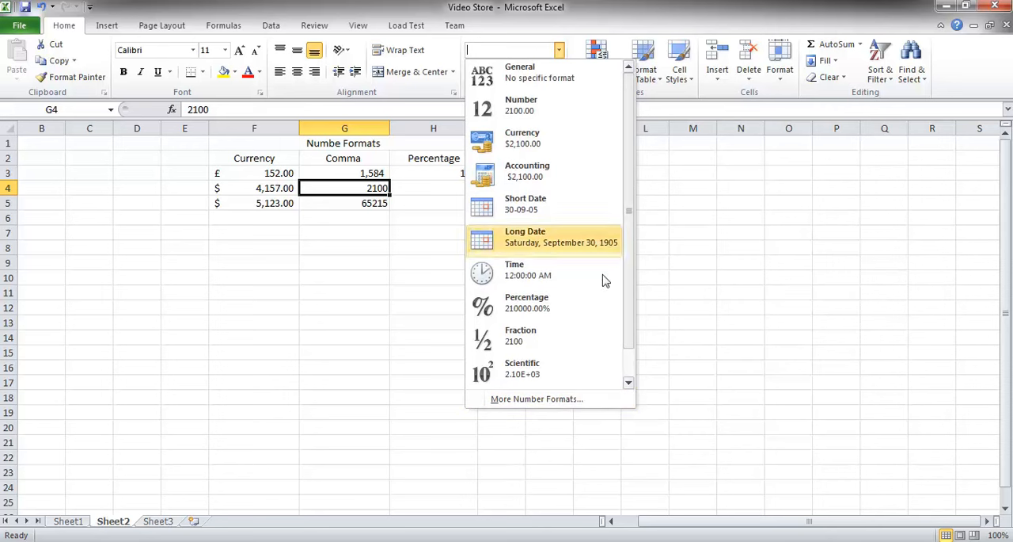
{"action": "left_click", "coordinate": [538, 399]}
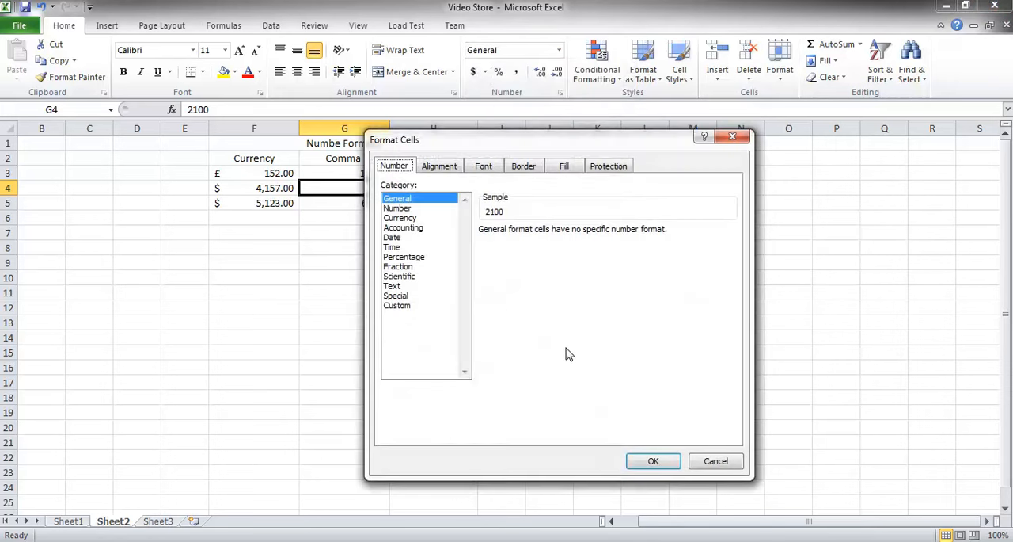
{"action": "left_click", "coordinate": [408, 208]}
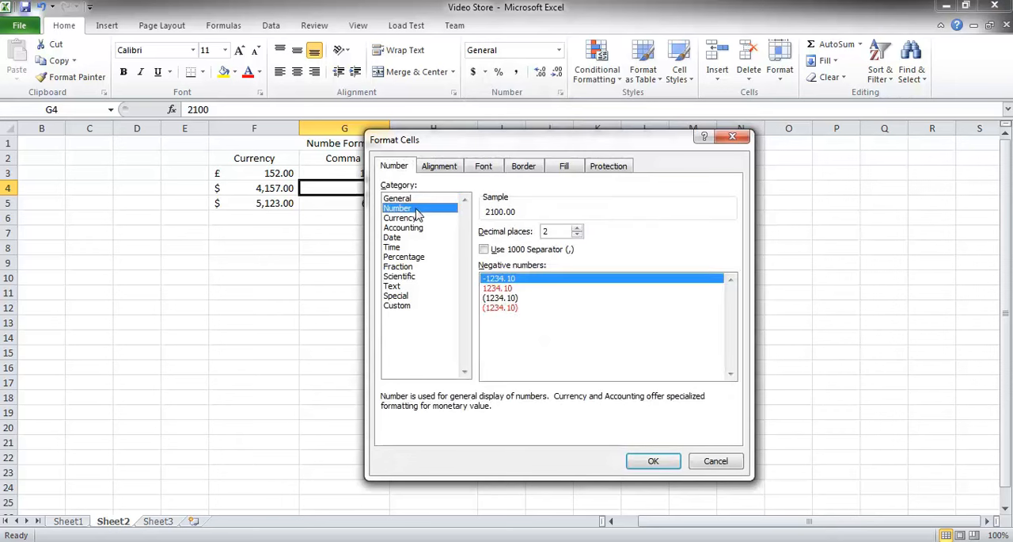
{"action": "left_click_drag", "start_coordinate": [518, 147], "coordinate": [584, 117]}
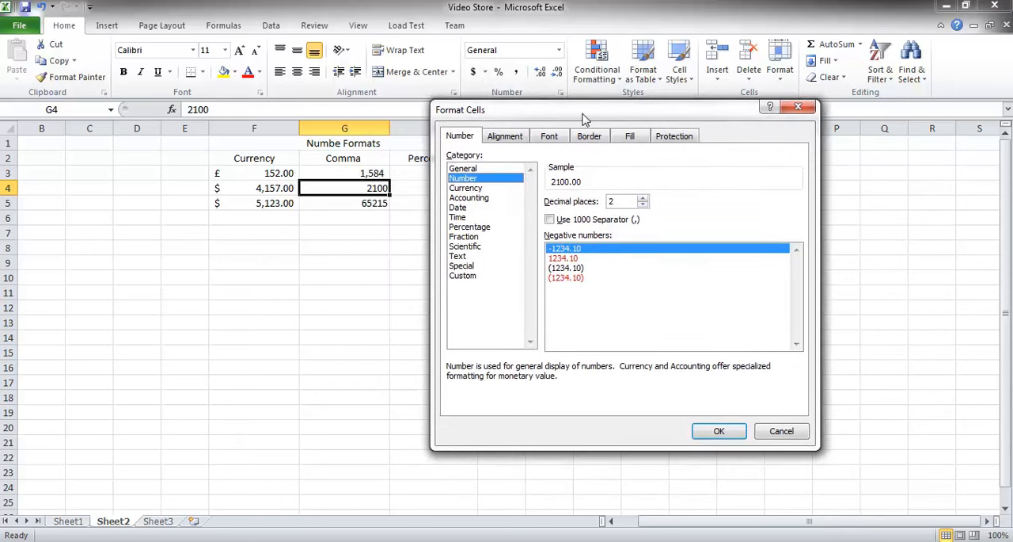
{"action": "left_click", "coordinate": [550, 220]}
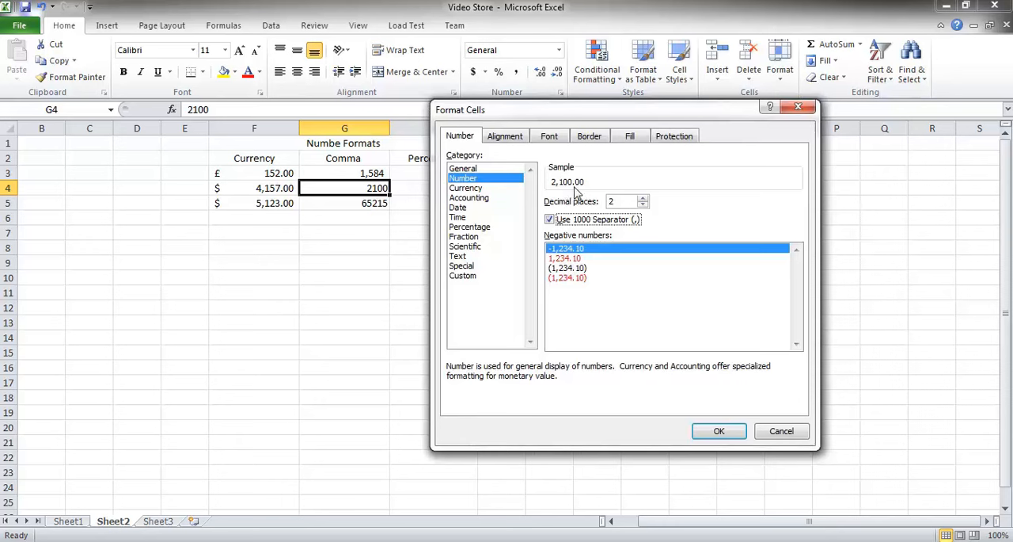
{"action": "left_click", "coordinate": [642, 205]}
{"action": "left_click", "coordinate": [643, 205]}
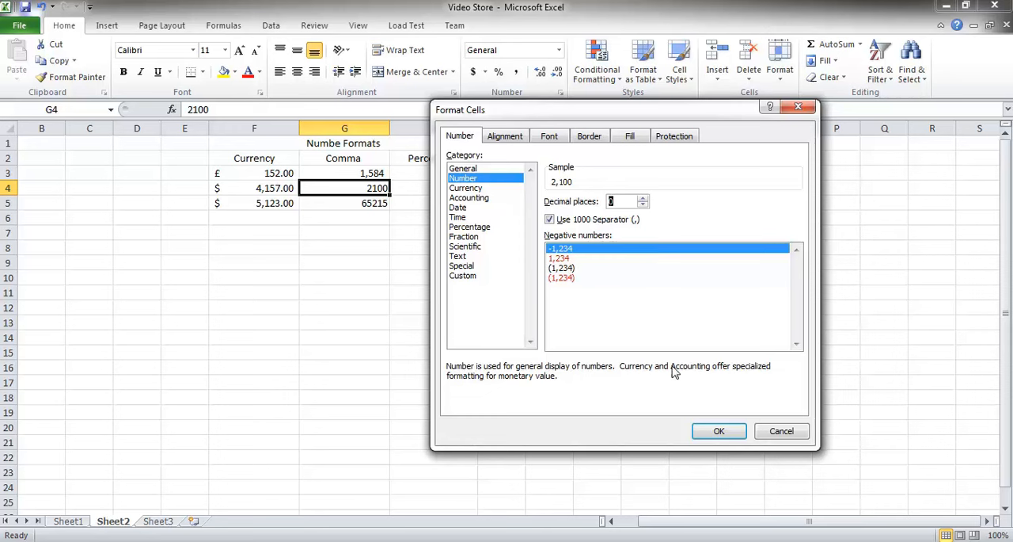
{"action": "left_click", "coordinate": [719, 433]}
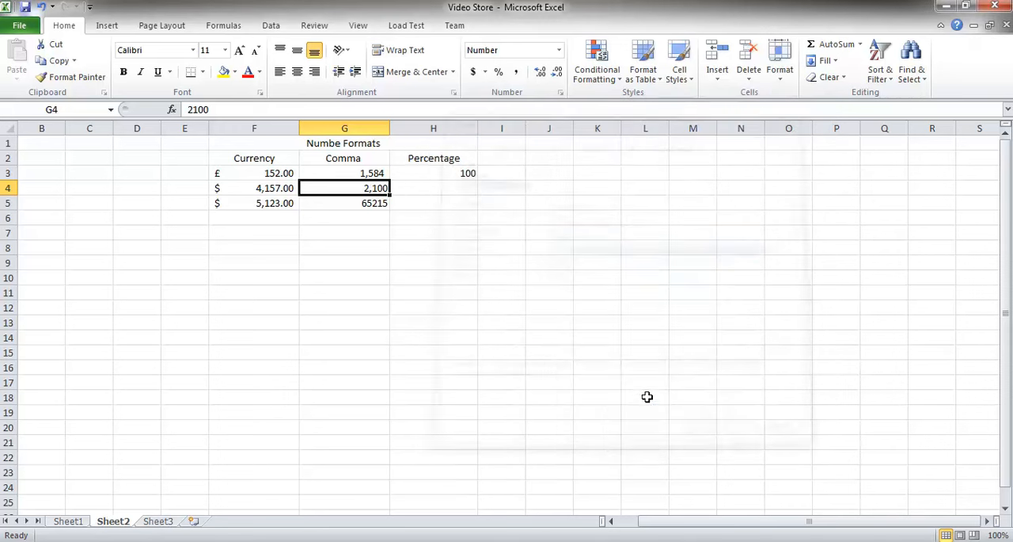
Apply Comma Style to G5, then copy G4's number format onto G5 with Format Painter.
{"action": "left_click", "coordinate": [375, 203]}
{"action": "left_click", "coordinate": [517, 72]}
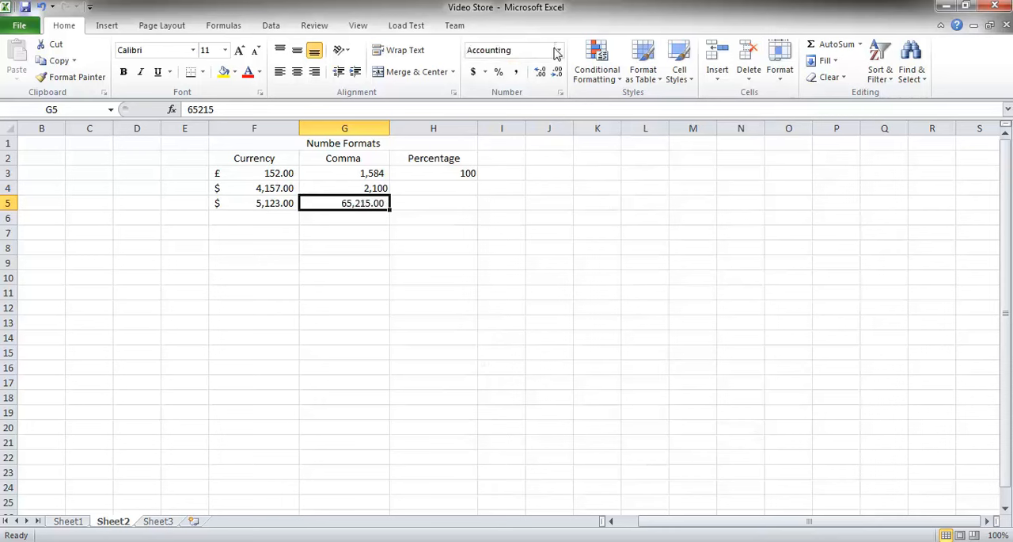
{"action": "double_click", "coordinate": [365, 187]}
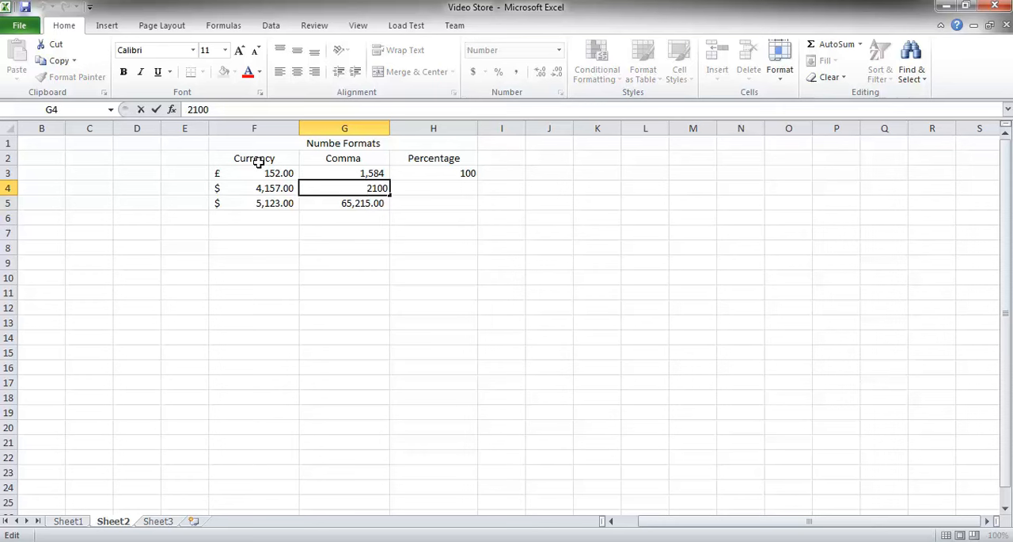
{"action": "key", "text": "Escape"}
{"action": "left_click", "coordinate": [54, 83]}
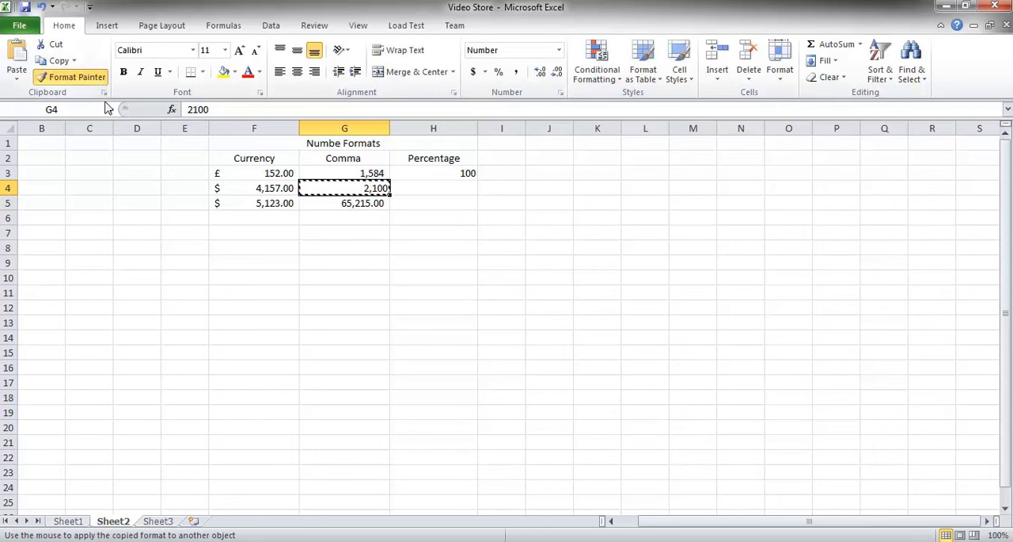
{"action": "double_click", "coordinate": [348, 202]}
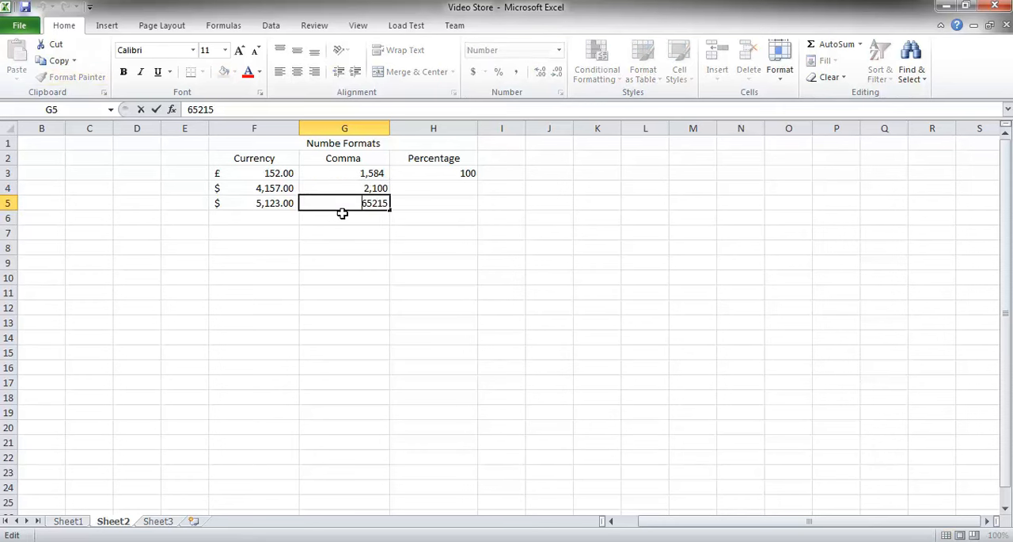
{"action": "key", "text": "Escape"}
Inspect the cells of the Currency, Comma and Percentage columns to compare their formats.
{"action": "double_click", "coordinate": [448, 173]}
{"action": "double_click", "coordinate": [332, 171]}
{"action": "left_click", "coordinate": [345, 190]}
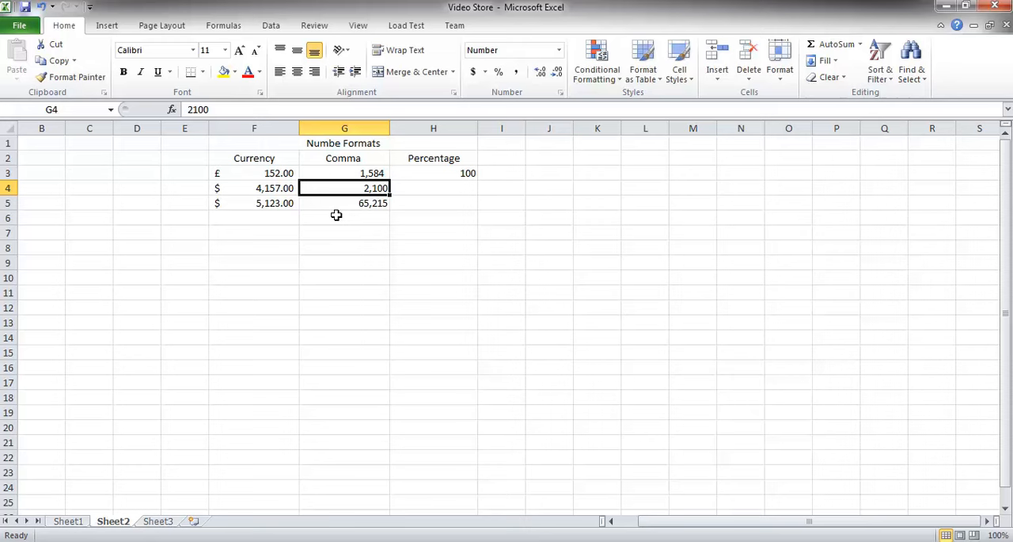
{"action": "left_click", "coordinate": [280, 170]}
{"action": "scroll", "coordinate": [283, 191], "scroll_direction": "down", "scroll_amount": 1}
{"action": "scroll", "coordinate": [282, 192], "scroll_direction": "down", "scroll_amount": 1}
{"action": "scroll", "coordinate": [279, 164], "scroll_direction": "up", "scroll_amount": 1}
{"action": "scroll", "coordinate": [273, 190], "scroll_direction": "down", "scroll_amount": 1}
{"action": "key", "text": "BackSpace"}
{"action": "key", "text": "Escape"}
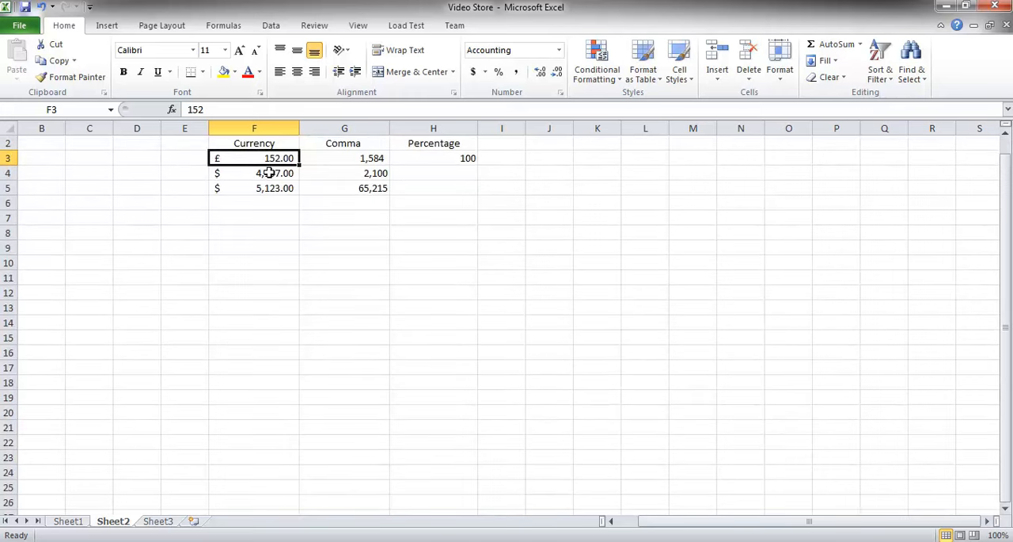
{"action": "left_click", "coordinate": [265, 173]}
{"action": "left_click", "coordinate": [268, 194]}
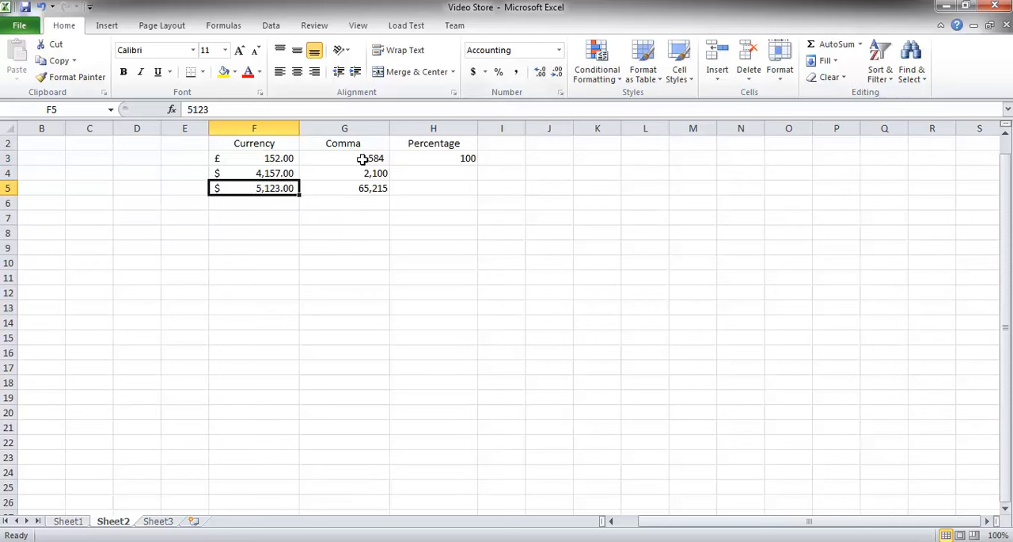
Apply Percent Style to the value in H3.
{"action": "left_click", "coordinate": [444, 159]}
{"action": "left_click_drag", "start_coordinate": [1009, 282], "coordinate": [1007, 265]}
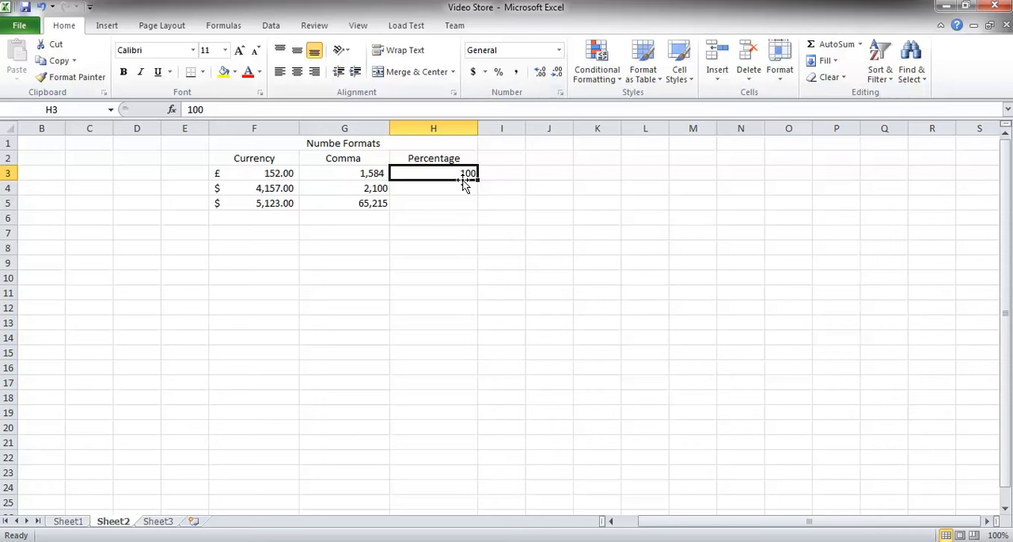
{"action": "left_click", "coordinate": [499, 75]}
{"action": "key", "text": "Return"}
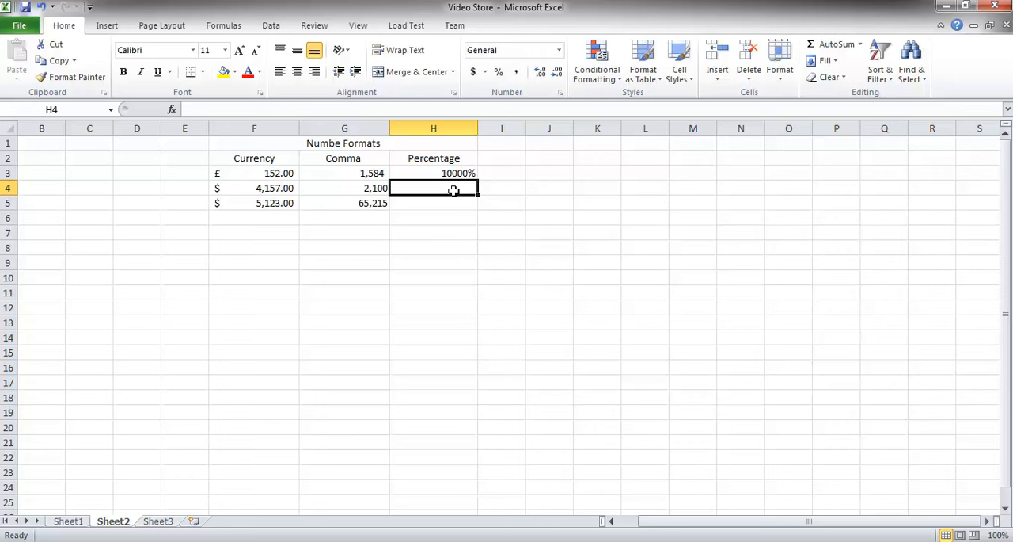
Enter .10 in H4 and apply Percent Style to it.
{"action": "type", "text": "."}
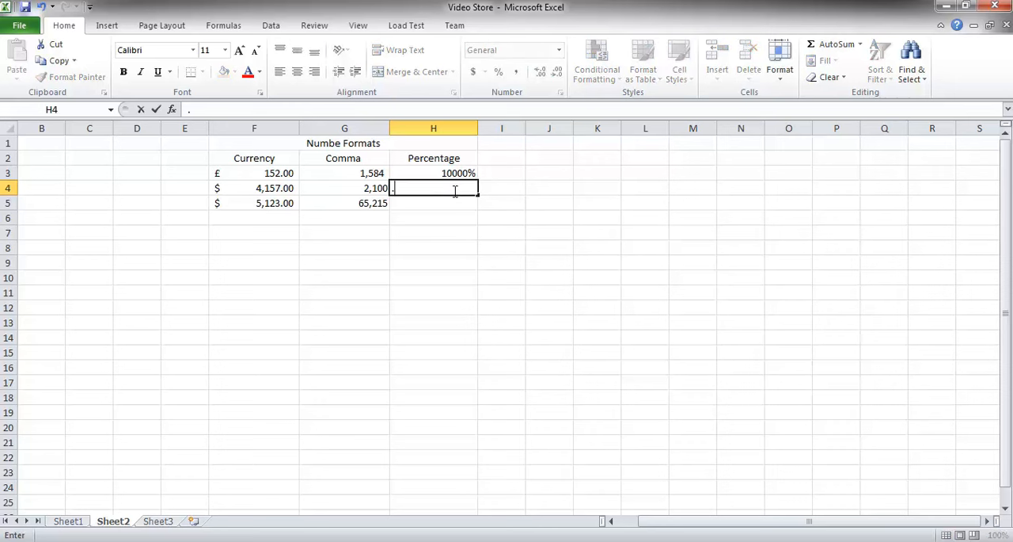
{"action": "type", "text": "10"}
{"action": "key", "text": "Return"}
{"action": "left_click", "coordinate": [457, 189]}
{"action": "left_click", "coordinate": [499, 72]}
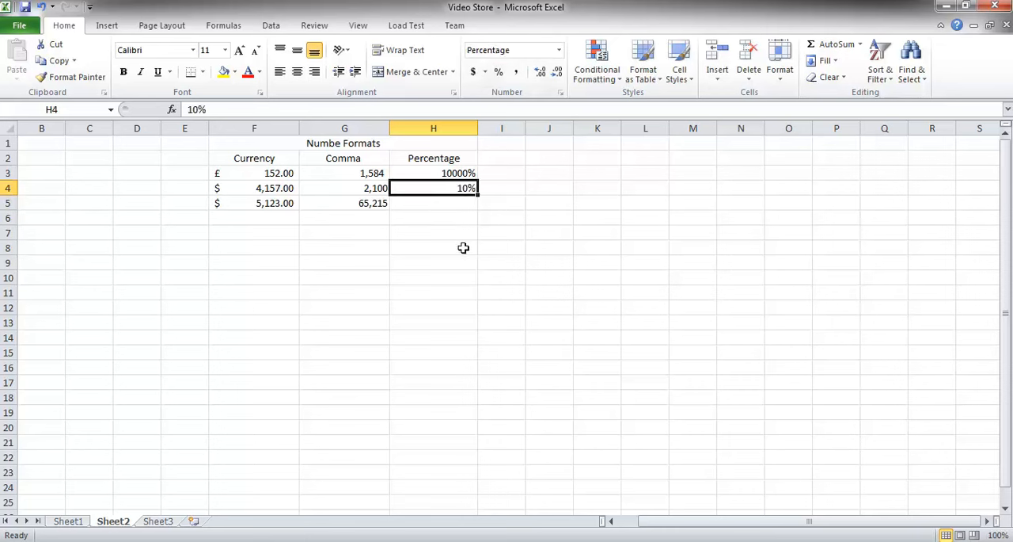
Enter 1 in H5 and apply Percent Style to it.
{"action": "left_click", "coordinate": [462, 205]}
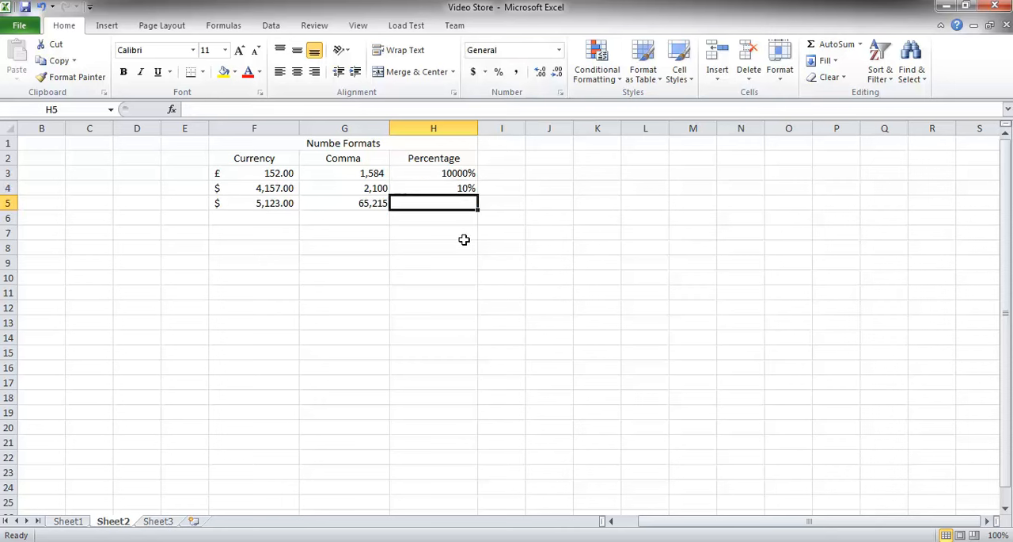
{"action": "type", "text": "1"}
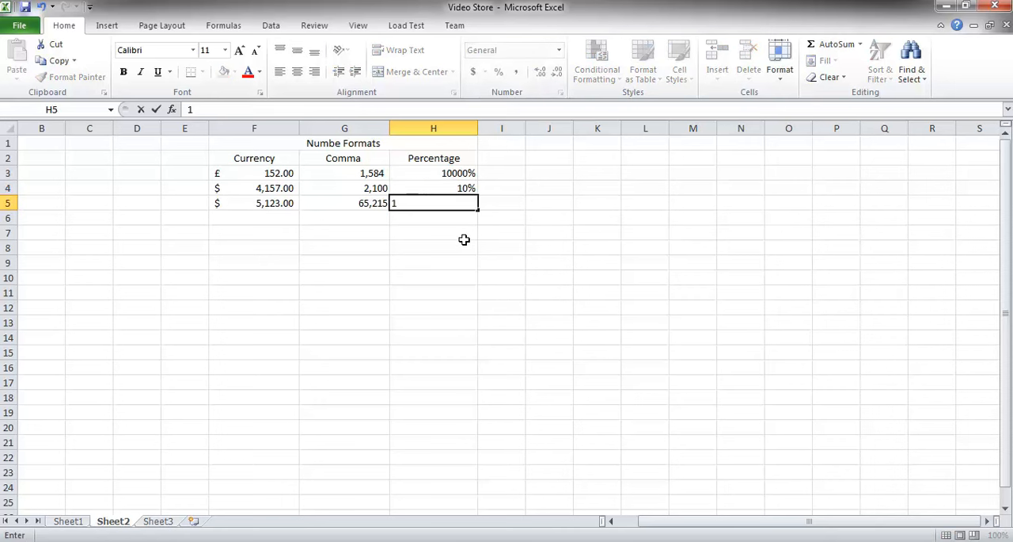
{"action": "key", "text": "Return"}
{"action": "key", "text": "Up"}
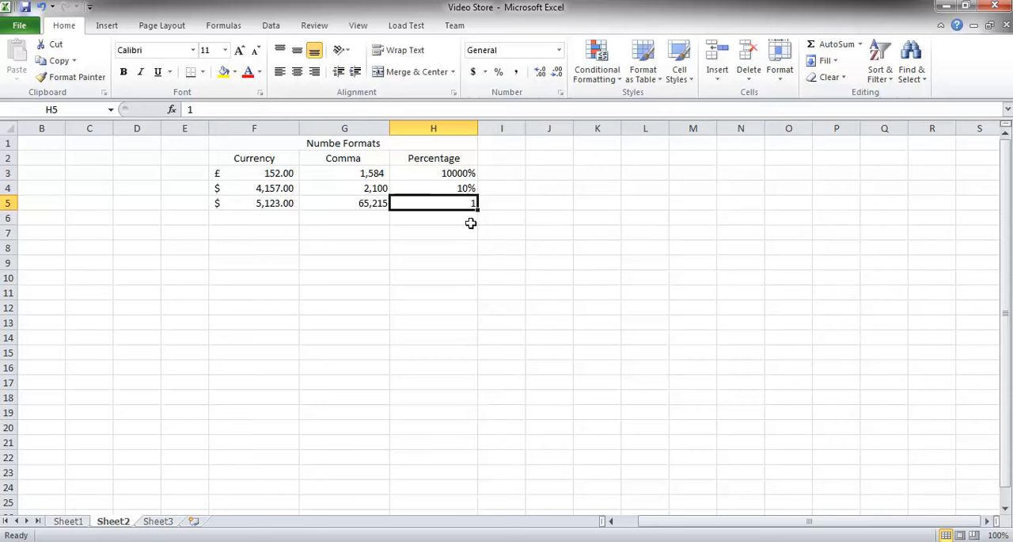
{"action": "left_click", "coordinate": [498, 72]}
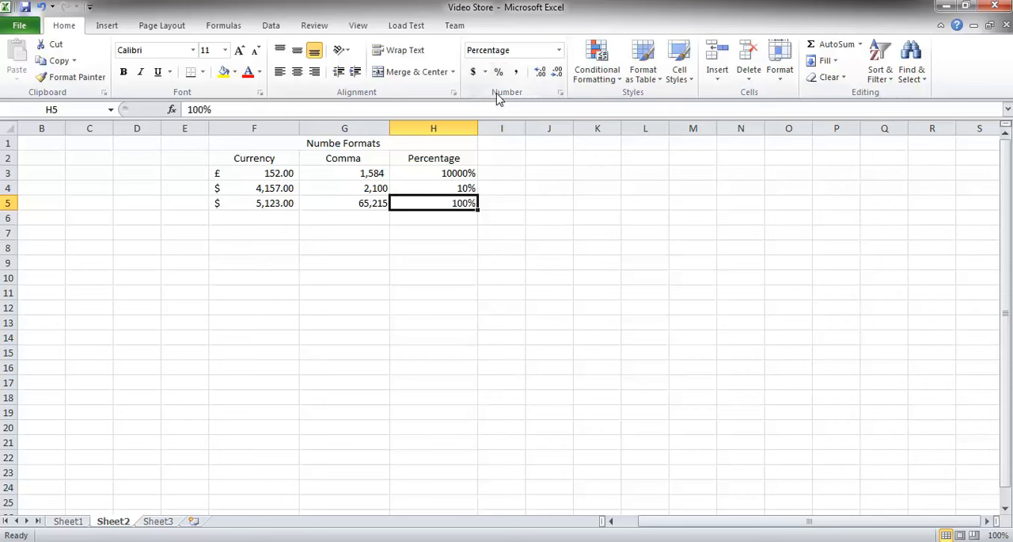
Enter .25 in H6 and format it as a percentage.
{"action": "left_click", "coordinate": [471, 216]}
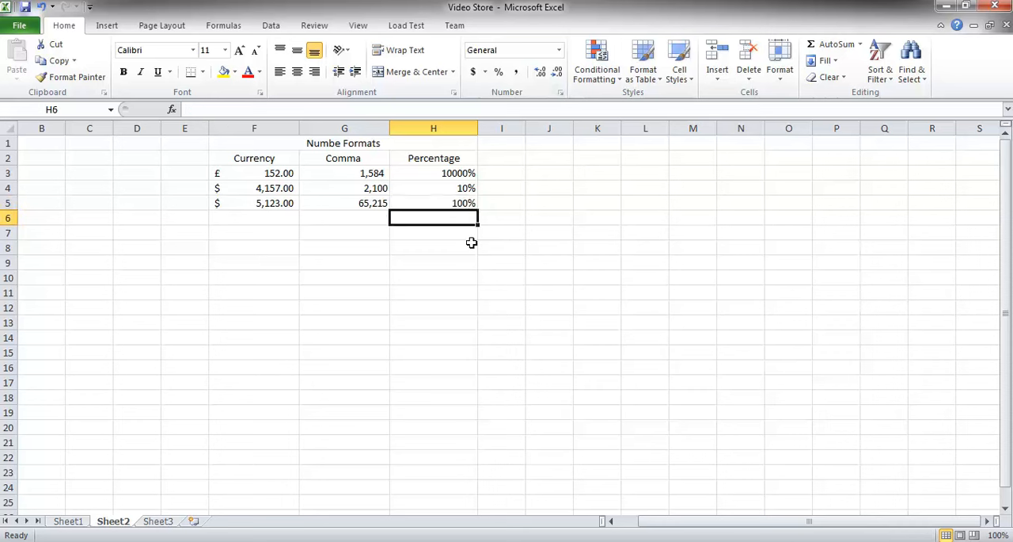
{"action": "type", "text": ".25"}
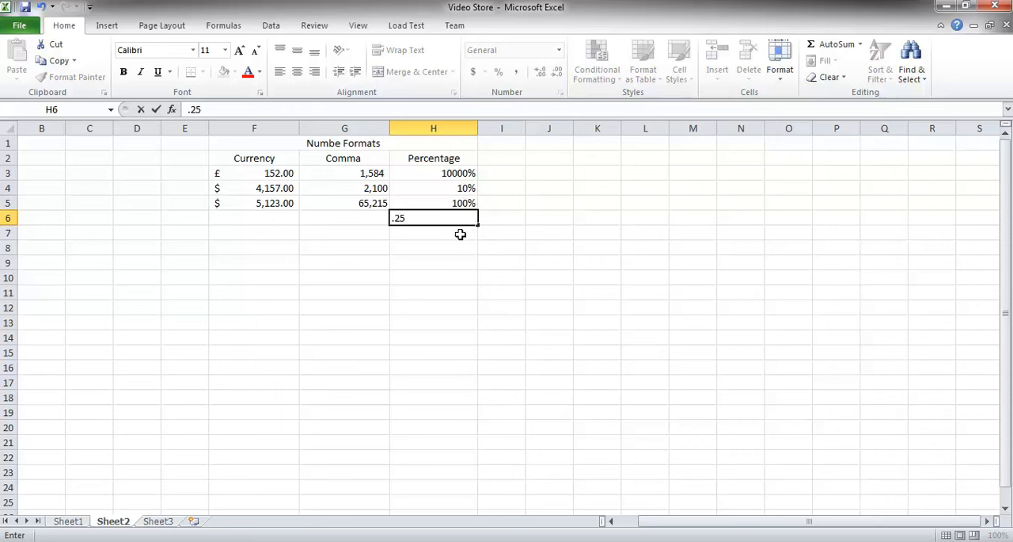
{"action": "key", "text": "Return"}
{"action": "left_click", "coordinate": [460, 217]}
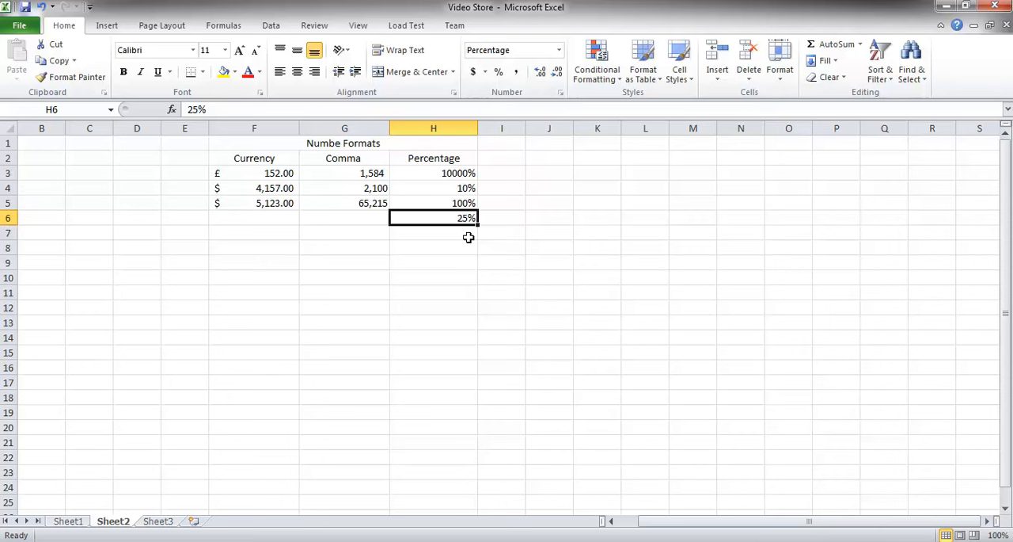
Review the formats of F3, G4 and H3.
{"action": "left_click", "coordinate": [263, 173]}
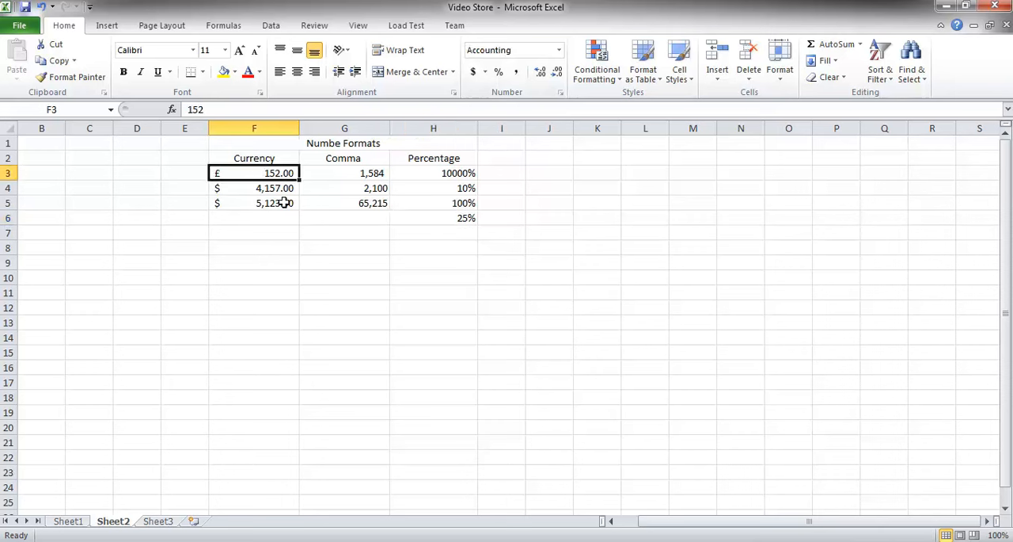
{"action": "left_click", "coordinate": [349, 187]}
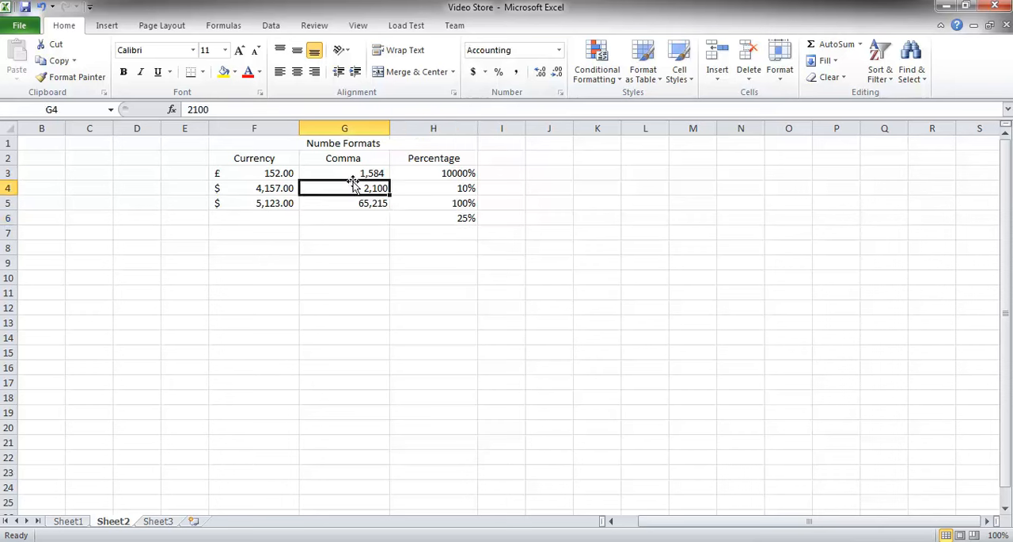
{"action": "left_click", "coordinate": [451, 173]}
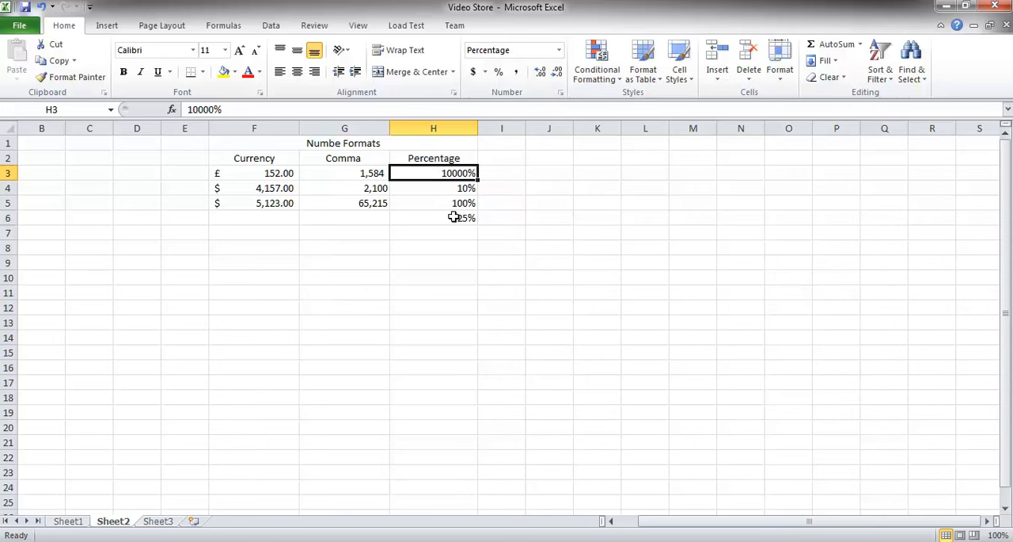
On Sheet1, apply the Accounting dollar format to the Rental Price values B3:B9.
{"action": "left_click", "coordinate": [68, 521]}
{"action": "left_click", "coordinate": [158, 173]}
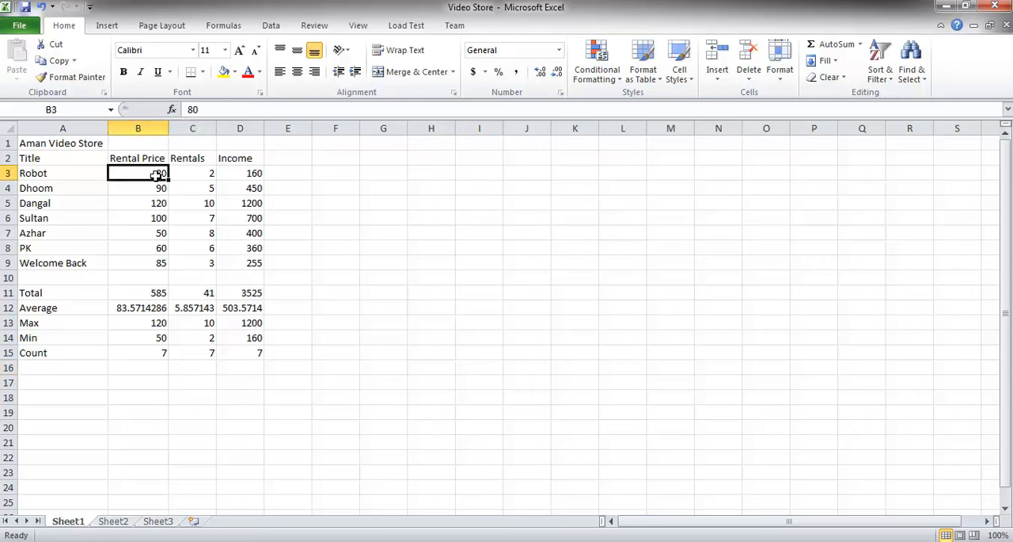
{"action": "left_click_drag", "start_coordinate": [146, 172], "coordinate": [150, 258]}
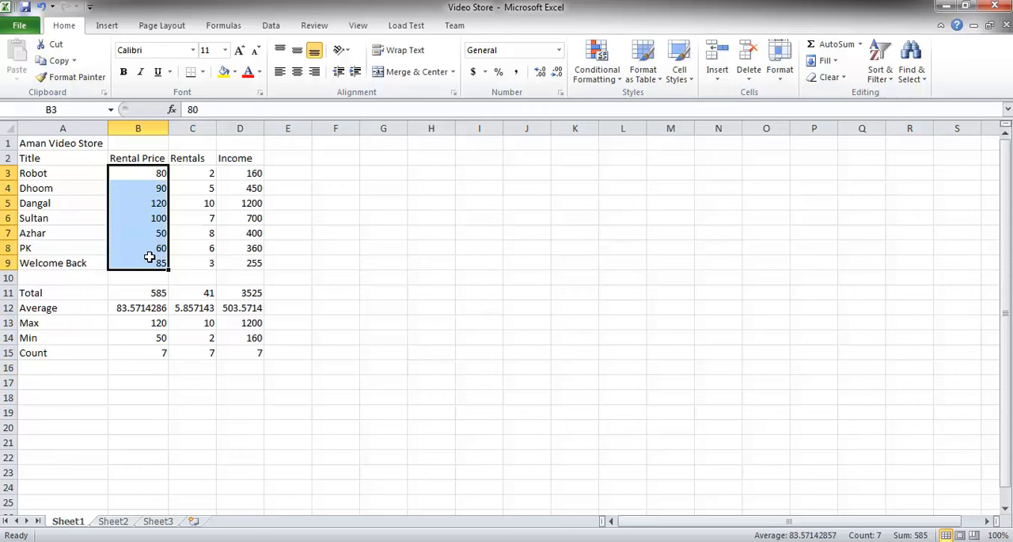
{"action": "left_click", "coordinate": [472, 73]}
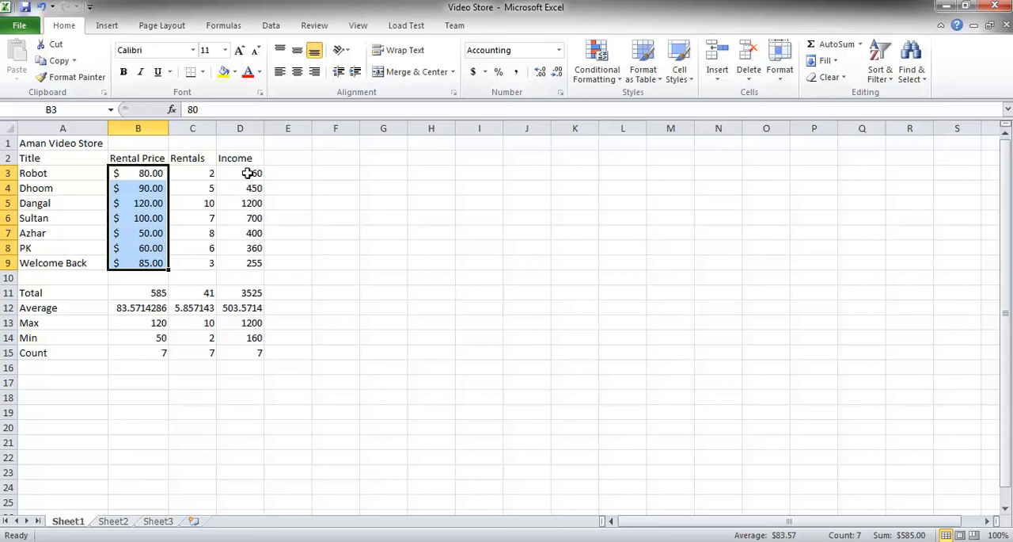
Copy the Rental Price formatting onto Income cells D3:D9 with Format Painter and widen column D to fit.
{"action": "left_click", "coordinate": [72, 80]}
{"action": "left_click_drag", "start_coordinate": [245, 171], "coordinate": [240, 263]}
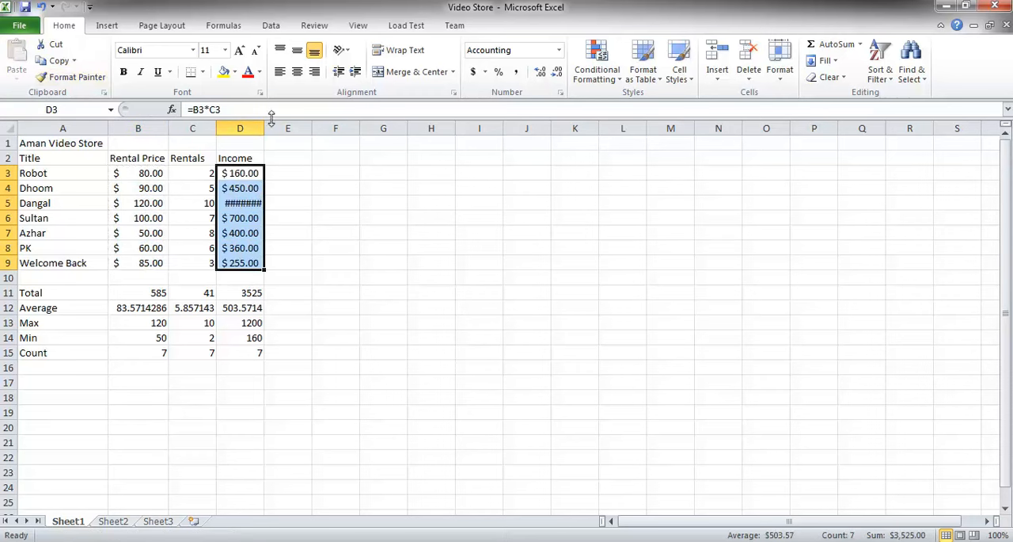
{"action": "left_click_drag", "start_coordinate": [264, 128], "coordinate": [281, 129]}
{"action": "left_click", "coordinate": [253, 230]}
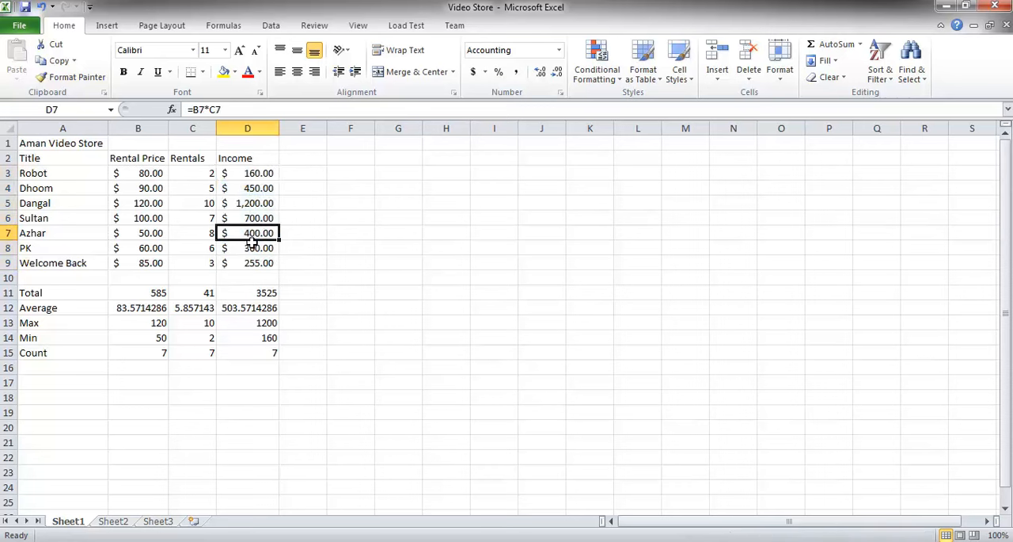
Apply the Currency format to the Rental Price summary values B11:B14.
{"action": "double_click", "coordinate": [133, 292]}
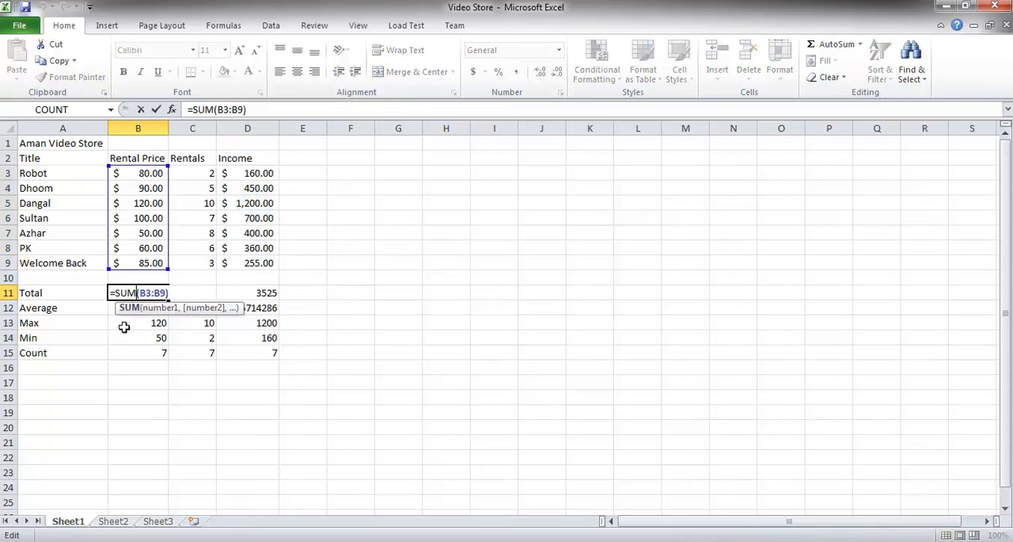
{"action": "key", "text": "Escape"}
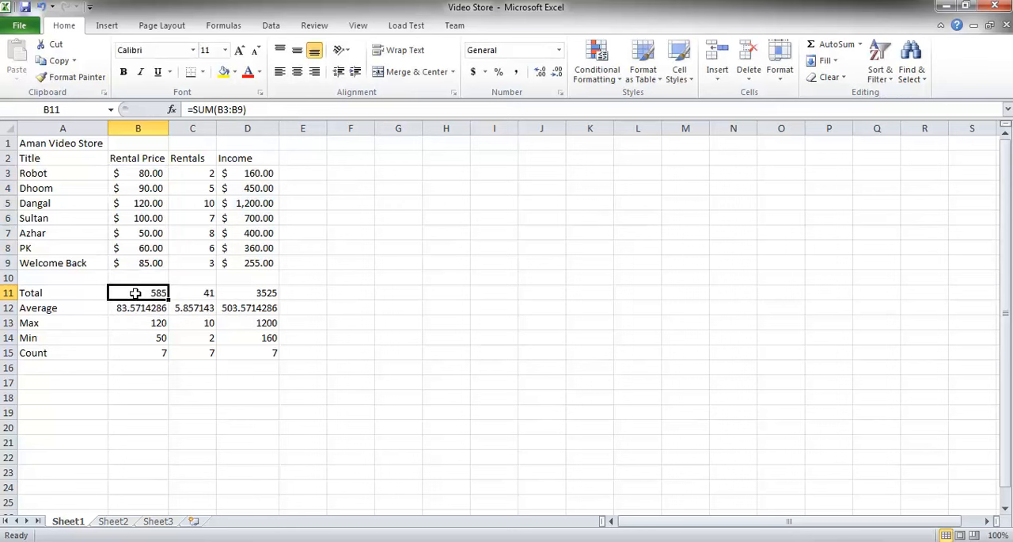
{"action": "left_click_drag", "start_coordinate": [135, 293], "coordinate": [152, 342]}
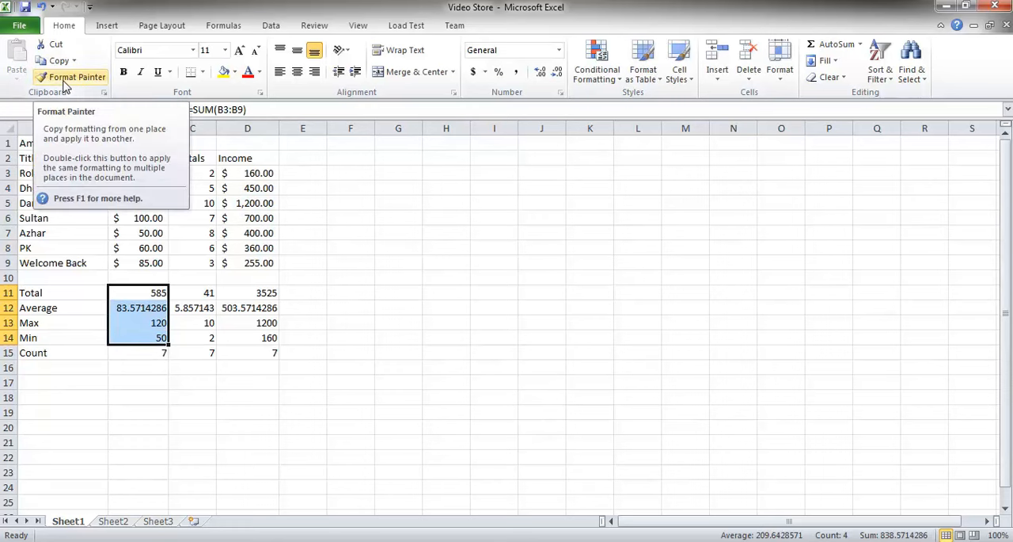
{"action": "left_click", "coordinate": [559, 50]}
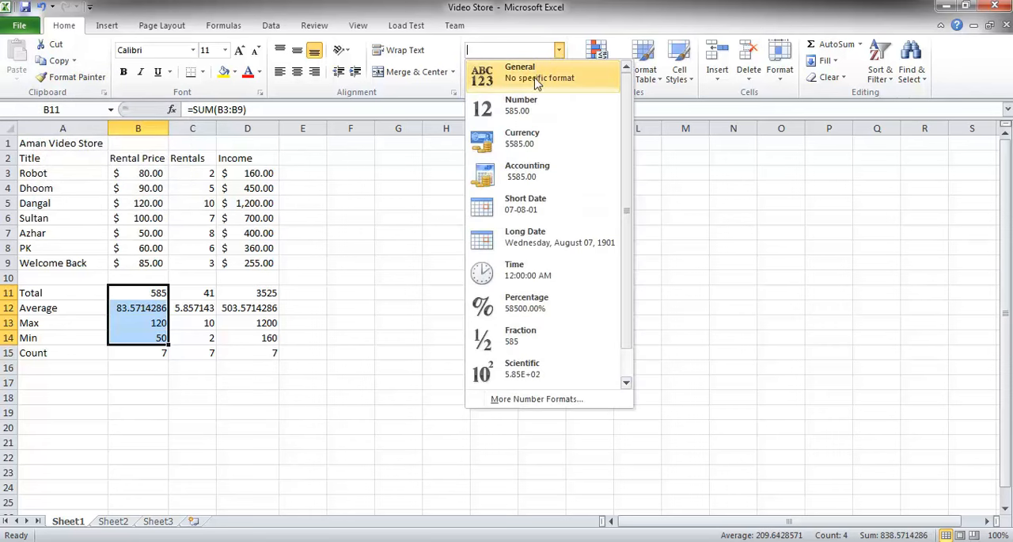
{"action": "left_click", "coordinate": [526, 141]}
Undo the Currency format on B11:B14.
{"action": "double_click", "coordinate": [211, 294]}
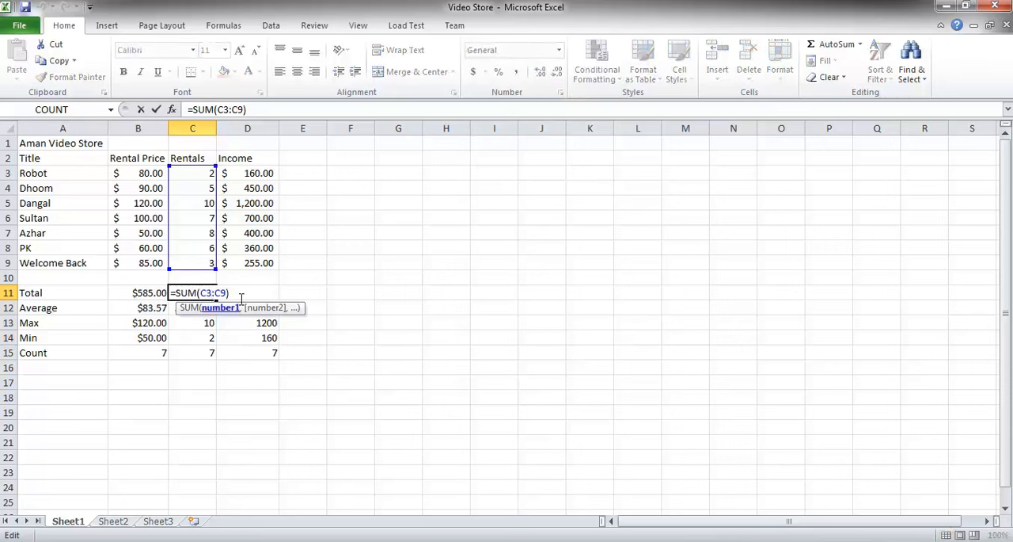
{"action": "left_click", "coordinate": [304, 281]}
{"action": "left_click_drag", "start_coordinate": [265, 294], "coordinate": [269, 338]}
{"action": "left_click", "coordinate": [270, 338]}
{"action": "left_click_drag", "start_coordinate": [153, 292], "coordinate": [157, 337]}
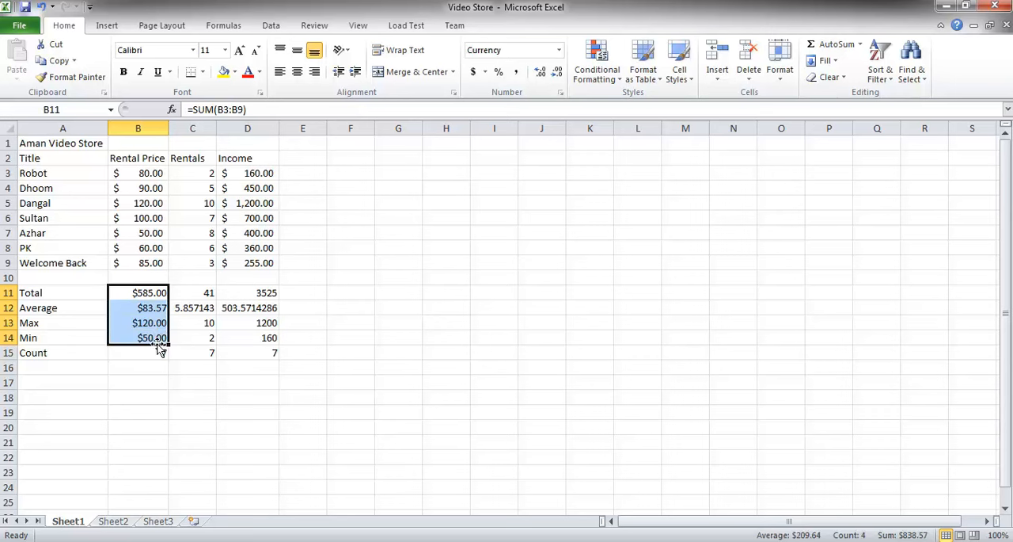
{"action": "key", "text": "Right"}
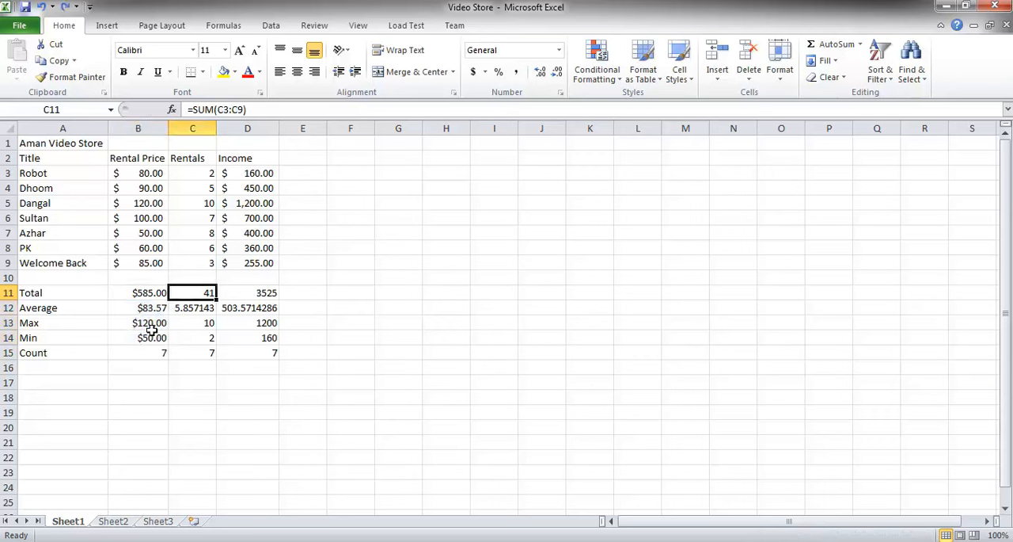
{"action": "key", "text": "ctrl+z"}
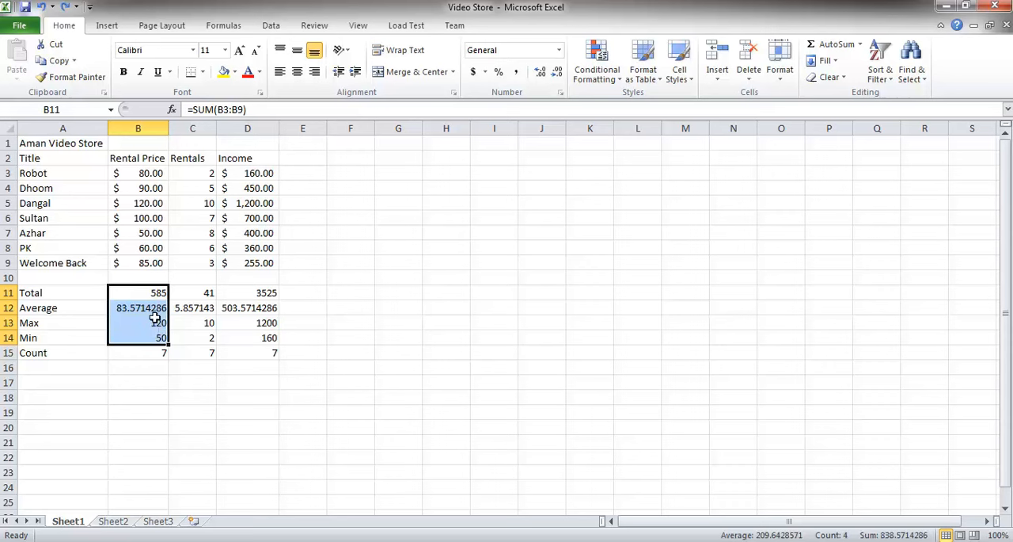
Apply the Accounting dollar format to the summary values B11:B14 and D11:D14 together.
{"action": "left_click", "coordinate": [158, 294]}
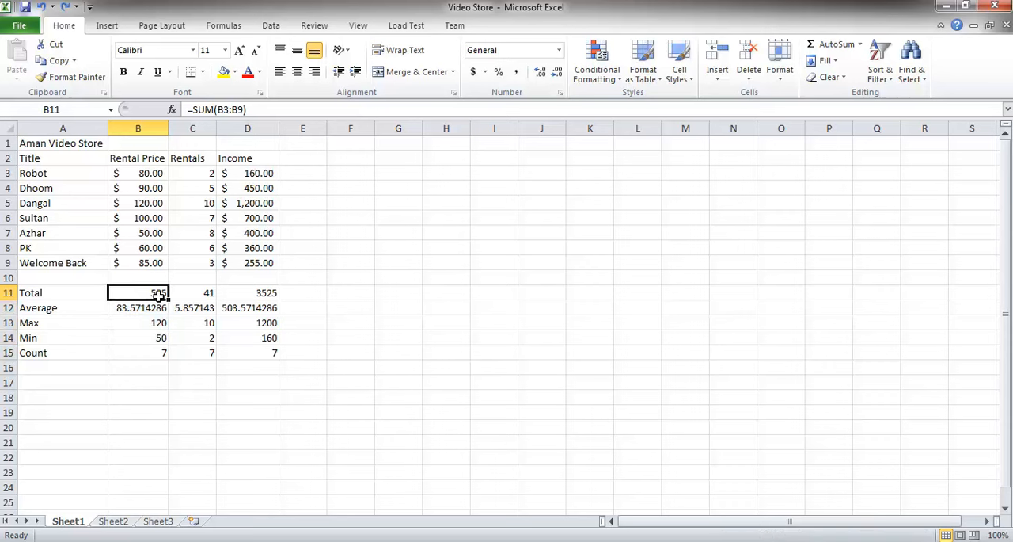
{"action": "left_click", "coordinate": [158, 336], "text": "shift"}
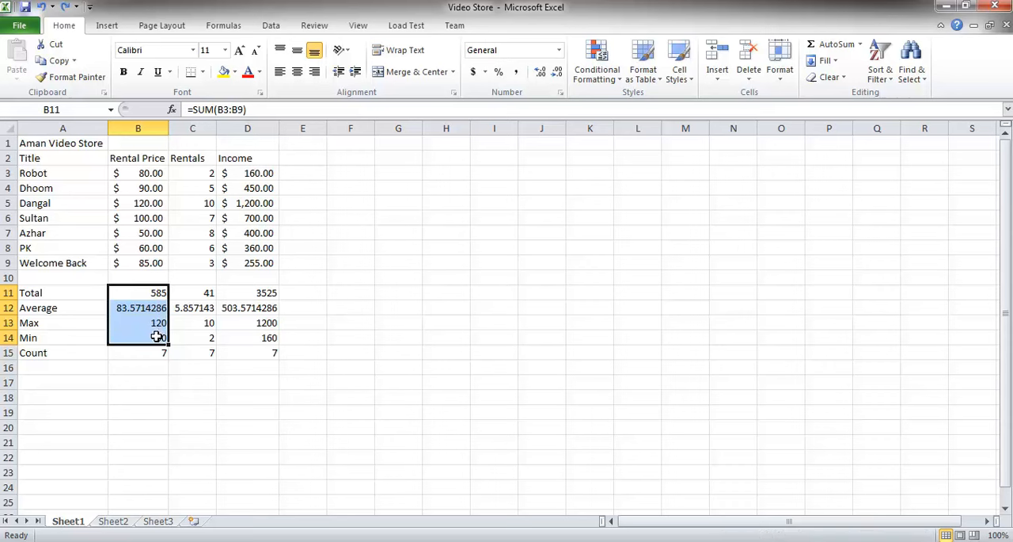
{"action": "left_click", "coordinate": [267, 292], "text": "ctrl"}
{"action": "left_click_drag", "start_coordinate": [266, 292], "coordinate": [267, 336]}
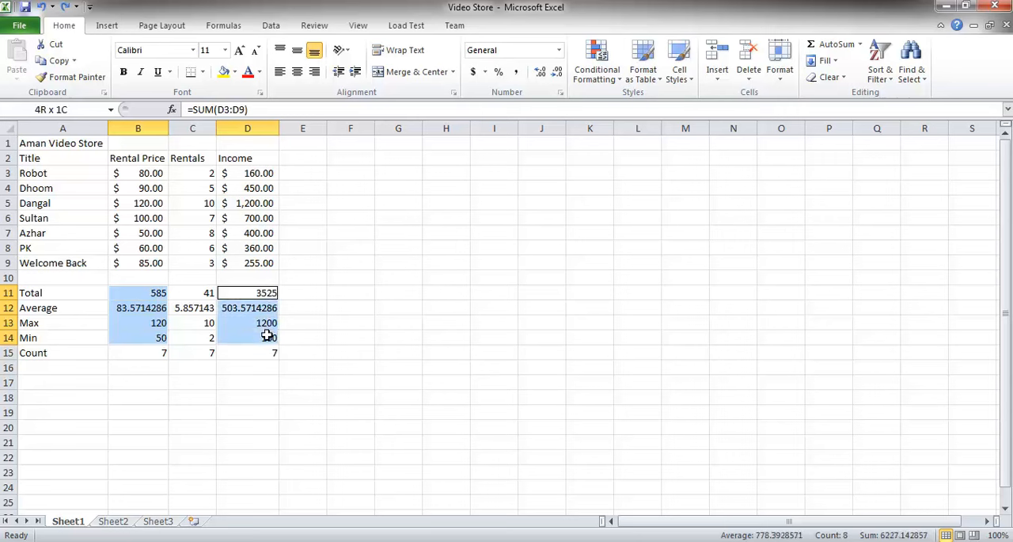
{"action": "left_click_drag", "start_coordinate": [268, 336], "coordinate": [267, 336]}
{"action": "left_click_drag", "start_coordinate": [139, 293], "coordinate": [145, 333]}
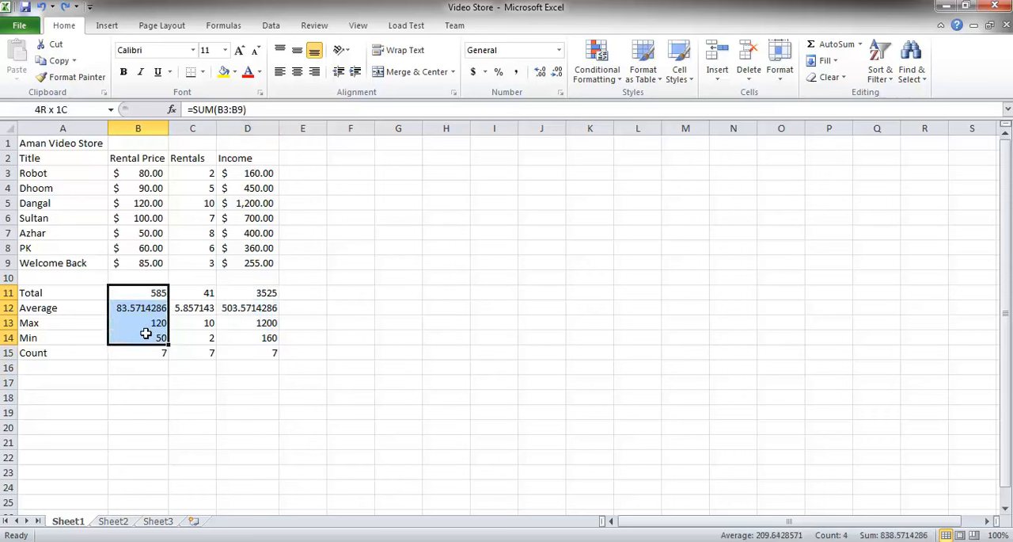
{"action": "left_click", "coordinate": [146, 333]}
{"action": "left_click_drag", "start_coordinate": [145, 294], "coordinate": [149, 333]}
{"action": "left_click_drag", "start_coordinate": [254, 292], "coordinate": [253, 337], "text": "ctrl"}
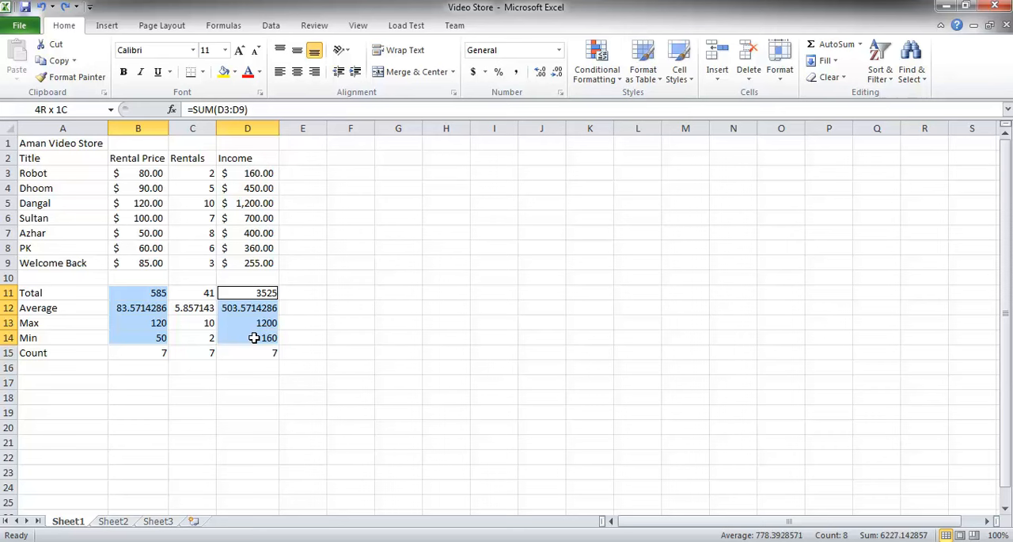
{"action": "left_click_drag", "start_coordinate": [253, 337], "coordinate": [253, 338], "text": "ctrl"}
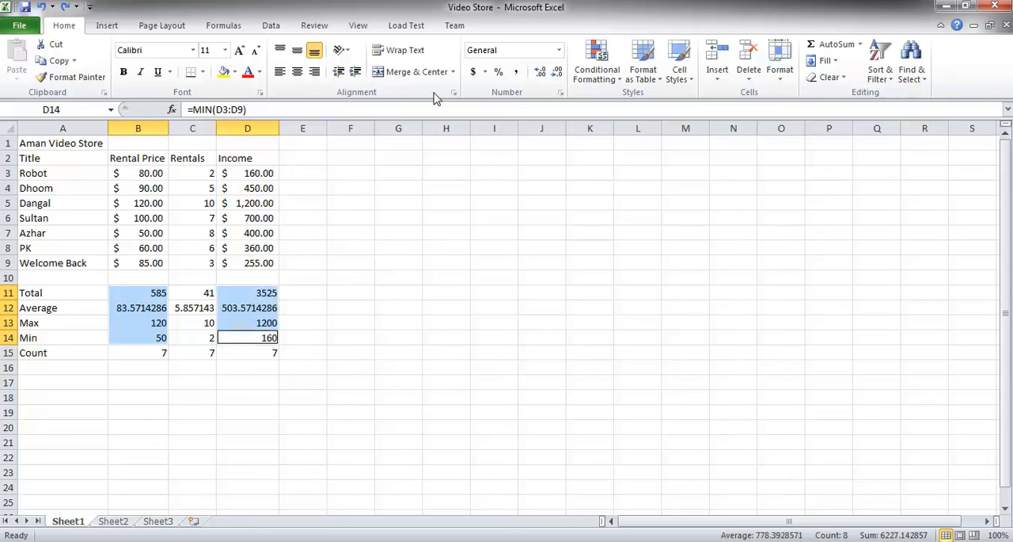
{"action": "left_click", "coordinate": [474, 71]}
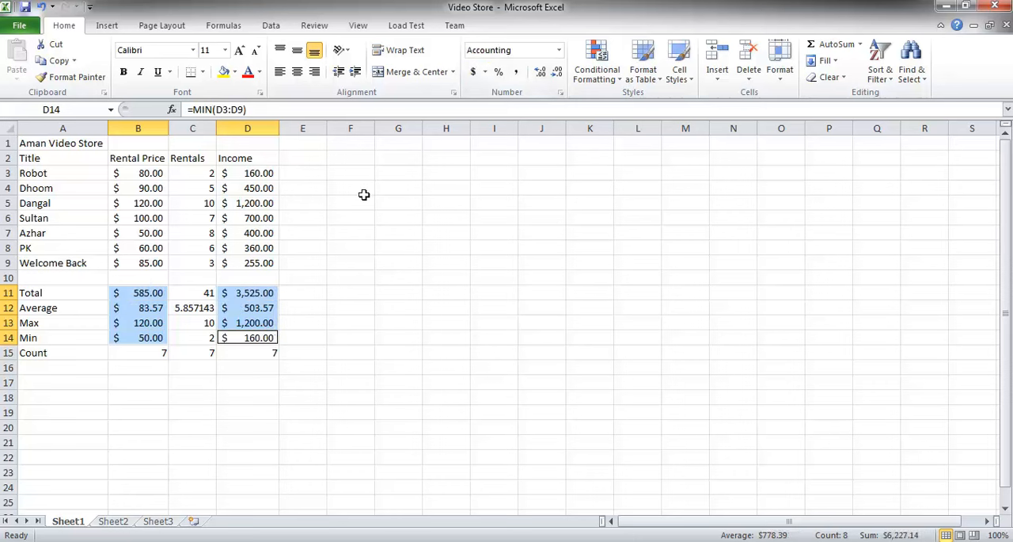
{"action": "left_click", "coordinate": [267, 296]}
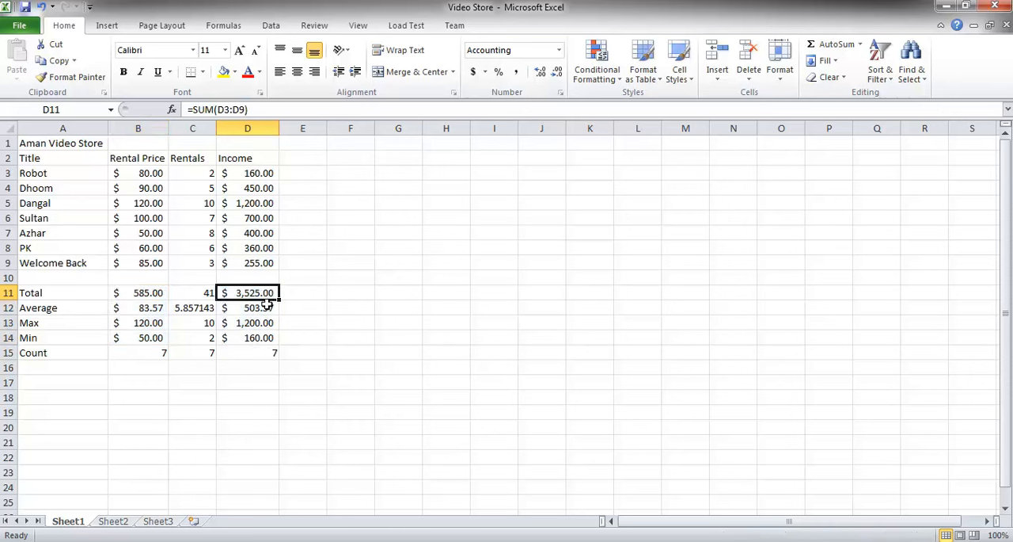
Center-align the Rentals values C3:C9 and the Rentals summary cells C11:C15.
{"action": "left_click_drag", "start_coordinate": [191, 172], "coordinate": [199, 262]}
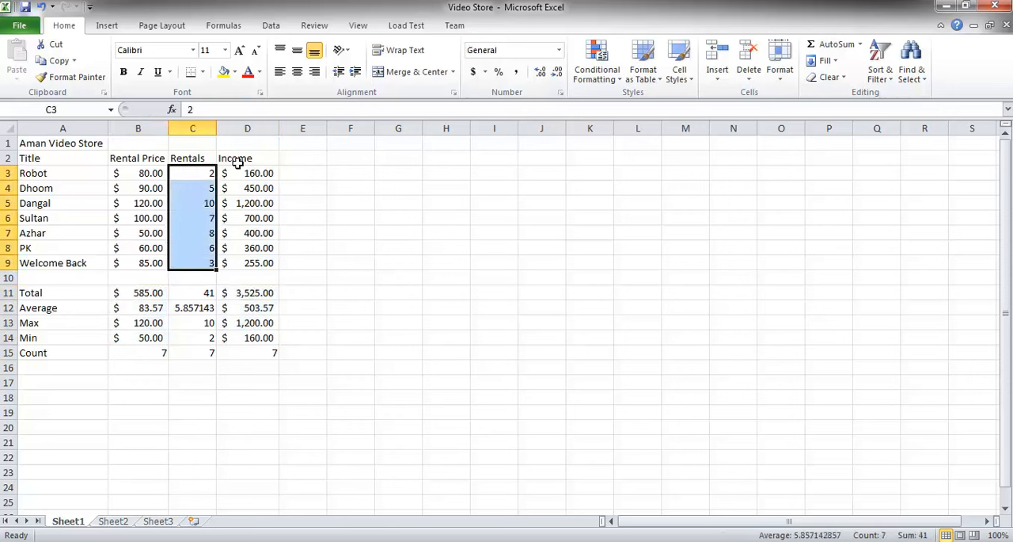
{"action": "left_click", "coordinate": [295, 73]}
{"action": "left_click_drag", "start_coordinate": [190, 293], "coordinate": [181, 352]}
{"action": "left_click", "coordinate": [297, 72]}
Format the Rentals average in C12 as a number with two decimal places.
{"action": "left_click", "coordinate": [200, 309]}
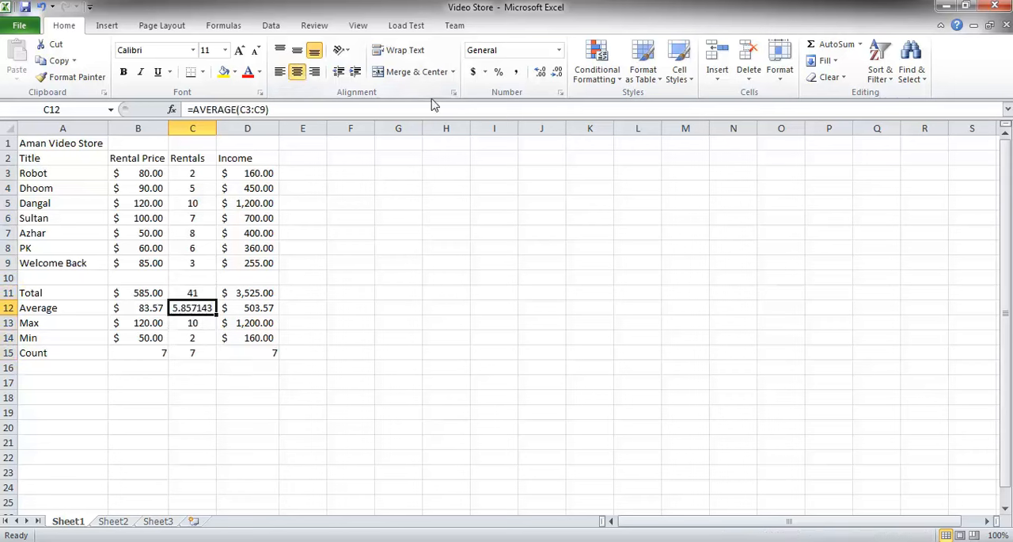
{"action": "left_click", "coordinate": [541, 73]}
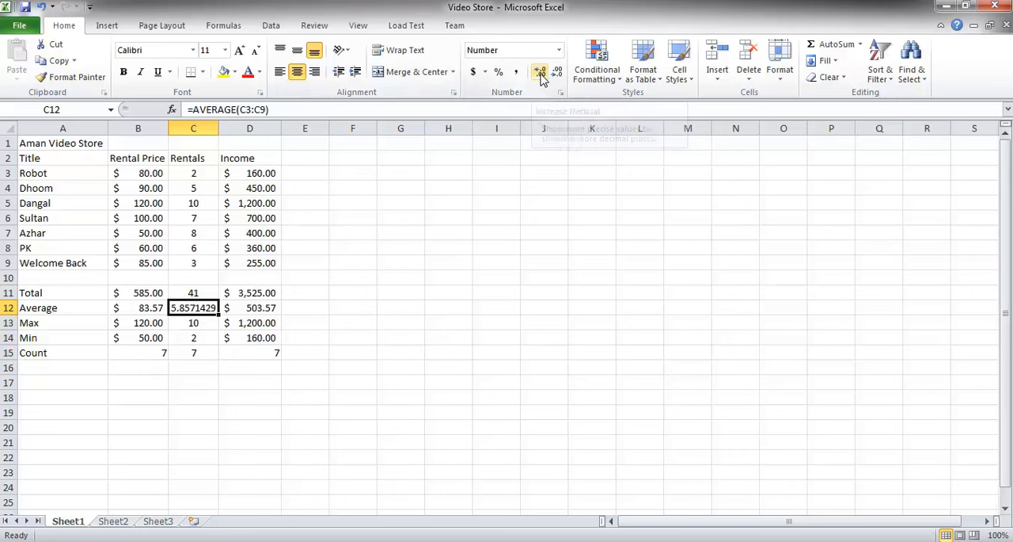
{"action": "left_click", "coordinate": [557, 74]}
{"action": "left_click", "coordinate": [558, 73]}
{"action": "left_click", "coordinate": [557, 73]}
{"action": "left_click", "coordinate": [557, 74]}
{"action": "left_click", "coordinate": [558, 73]}
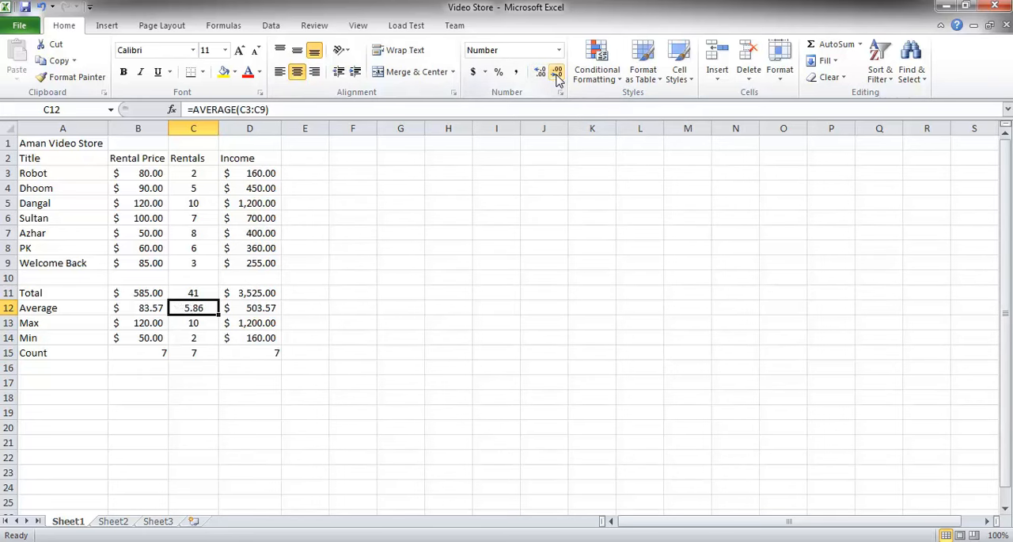
Copy C15's centered formatting onto the Count cells B15 and D15 with Format Painter.
{"action": "left_click", "coordinate": [200, 294]}
{"action": "left_click", "coordinate": [202, 308]}
{"action": "left_click", "coordinate": [202, 323]}
{"action": "left_click", "coordinate": [202, 353]}
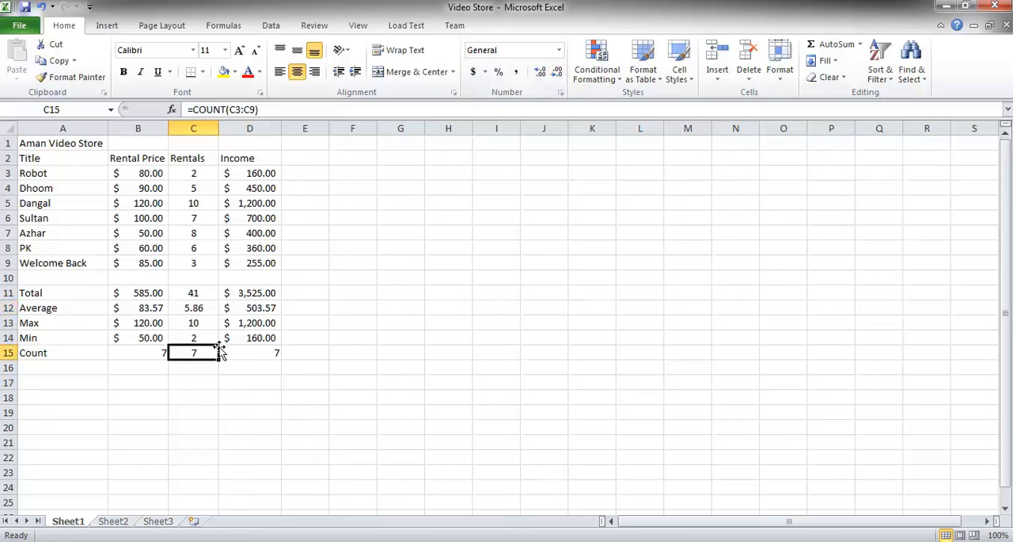
{"action": "left_click", "coordinate": [81, 83]}
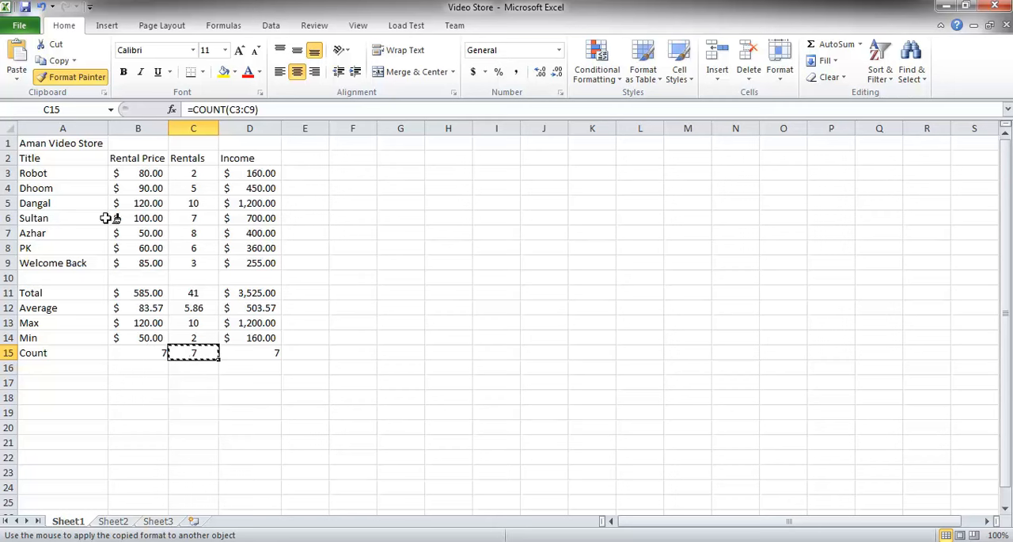
{"action": "left_click", "coordinate": [140, 350]}
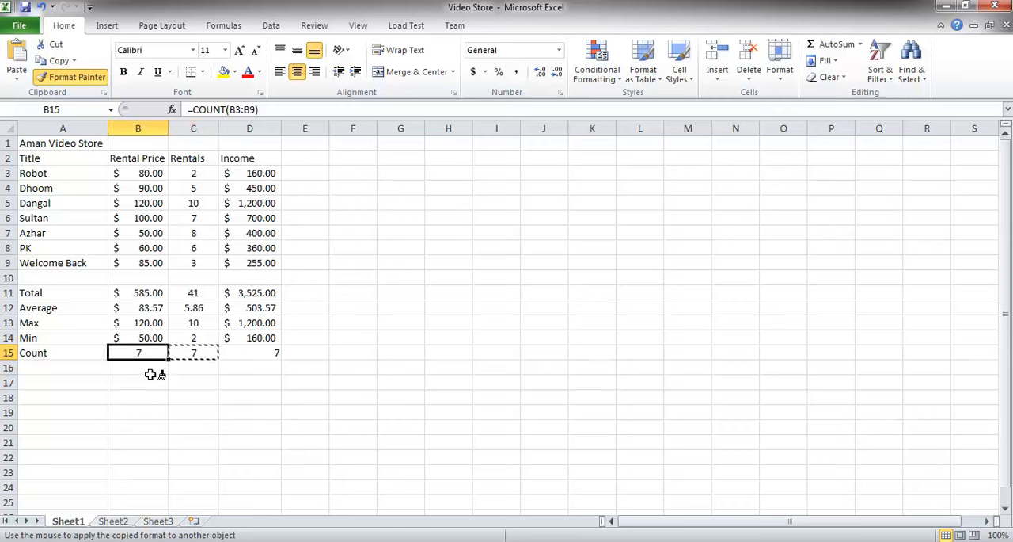
{"action": "left_click", "coordinate": [262, 347]}
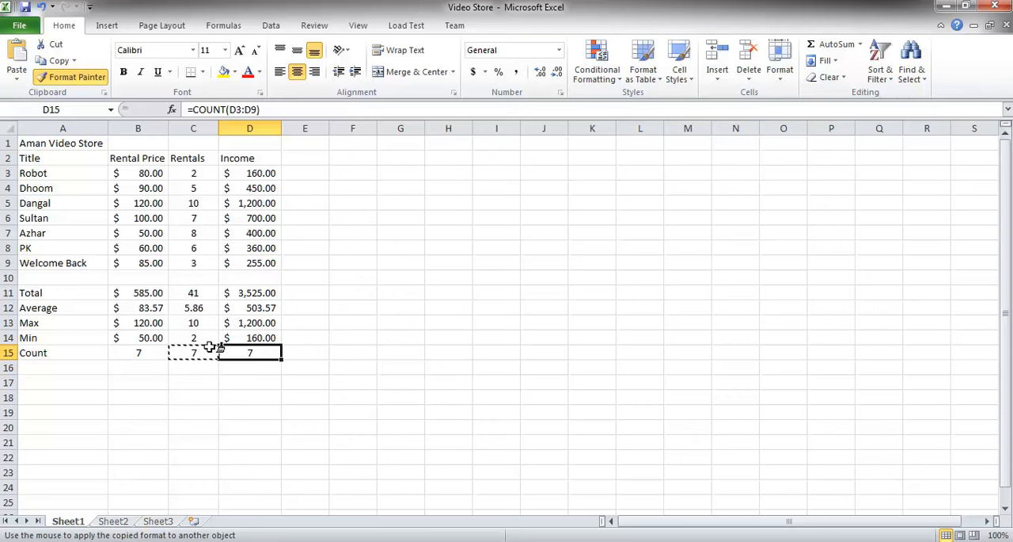
{"action": "key", "text": "Escape"}
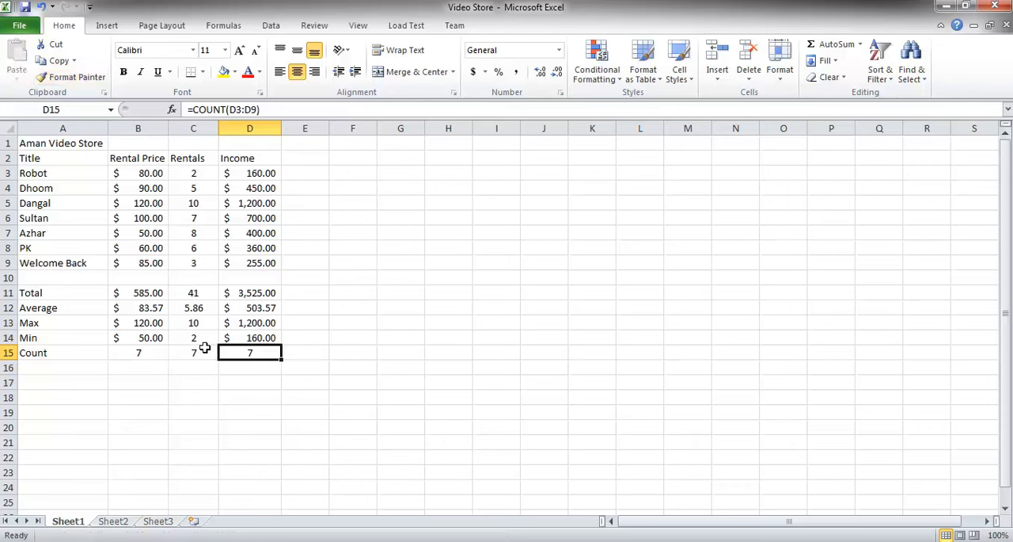
Review the Count cells in row 15.
{"action": "left_click", "coordinate": [199, 354]}
{"action": "left_click", "coordinate": [232, 351]}
{"action": "left_click", "coordinate": [198, 355]}
{"action": "left_click", "coordinate": [238, 350]}
{"action": "left_click", "coordinate": [179, 350]}
{"action": "left_click", "coordinate": [158, 353]}
{"action": "left_click", "coordinate": [207, 351]}
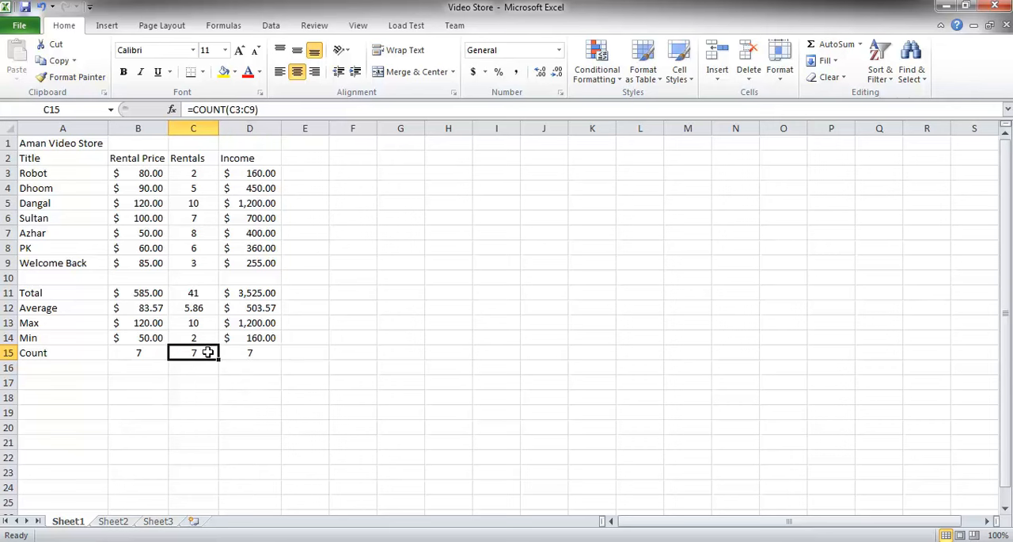